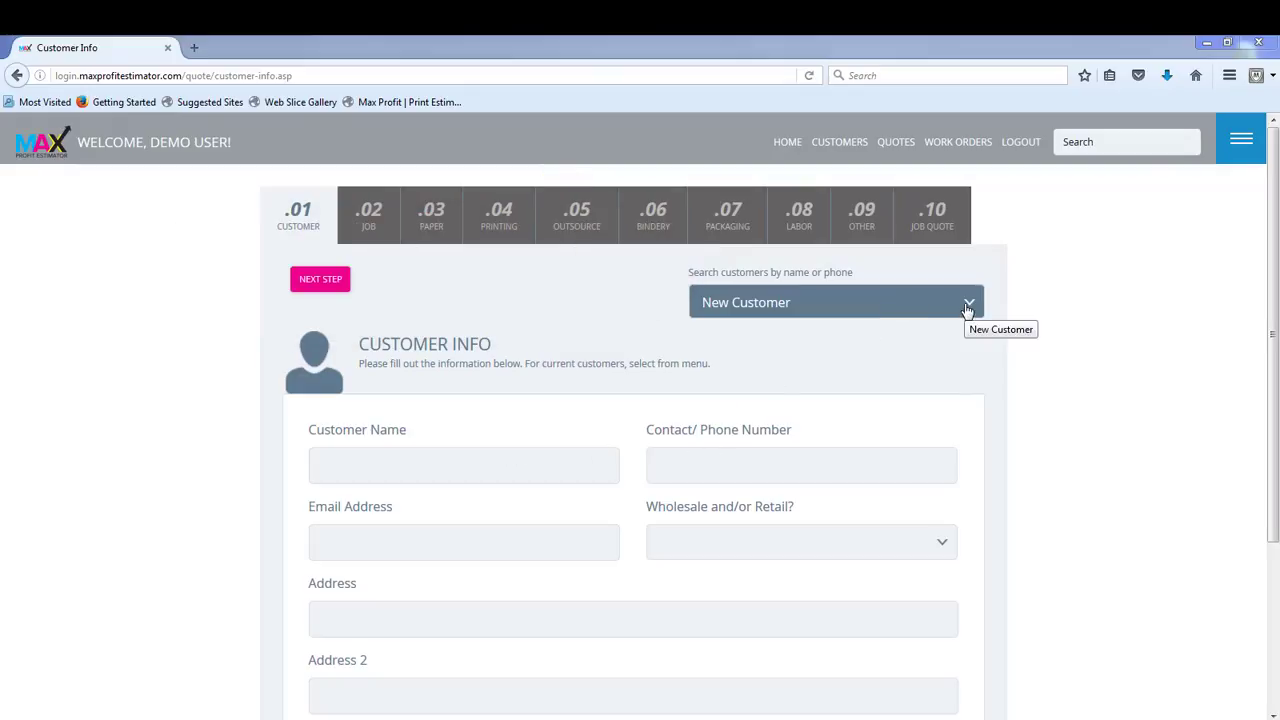
Step: Choose the existing customer Test QUOTE - Tulsa for the quote and continue to the job details
left_click(967, 310)
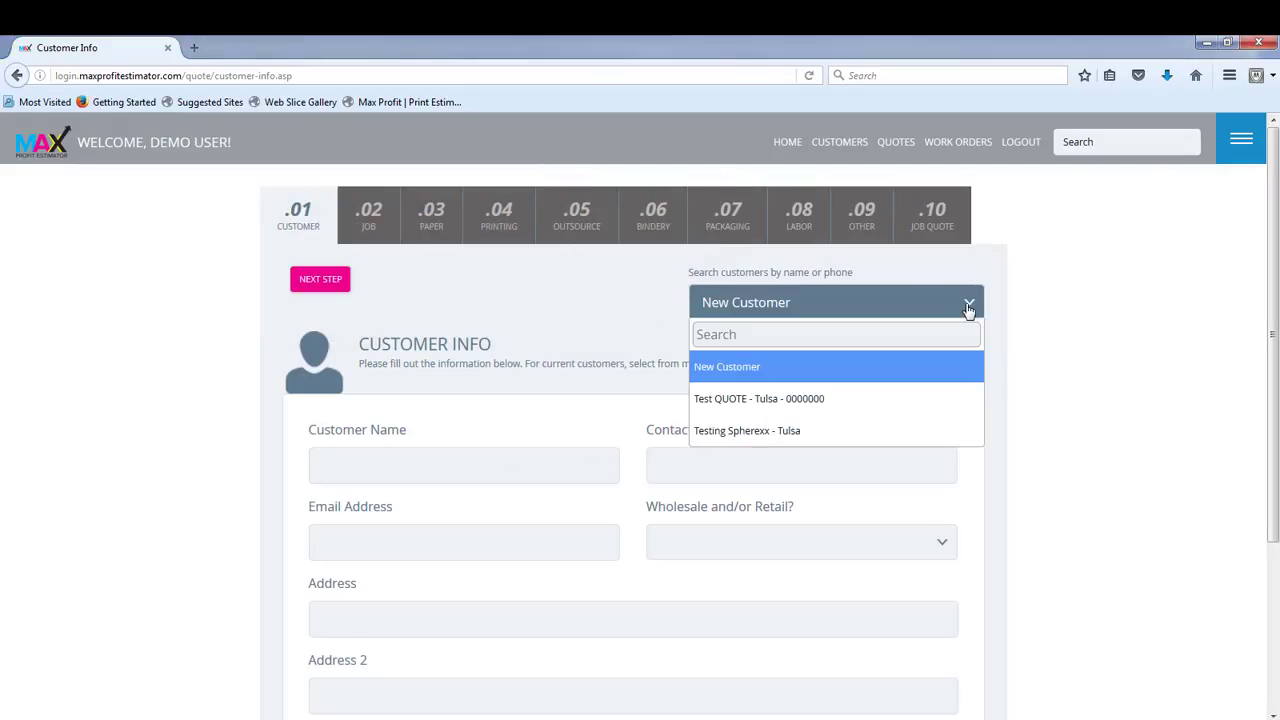
left_click(775, 400)
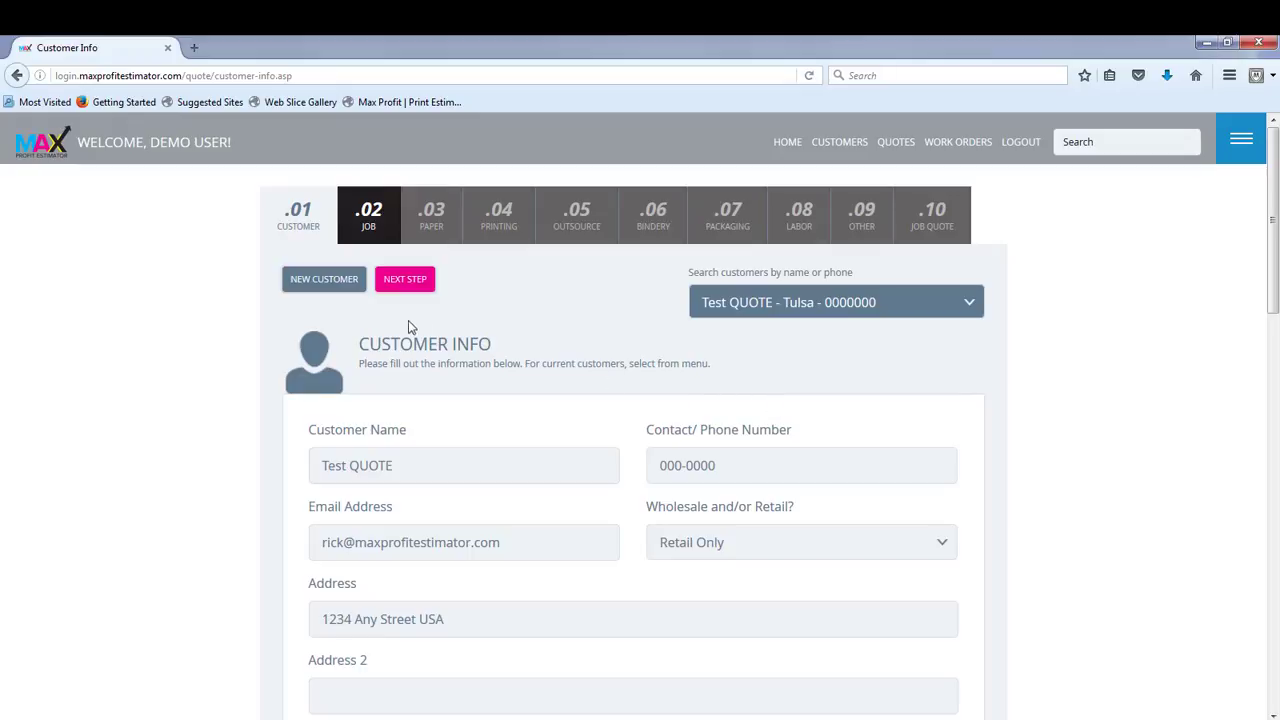
left_click(406, 283)
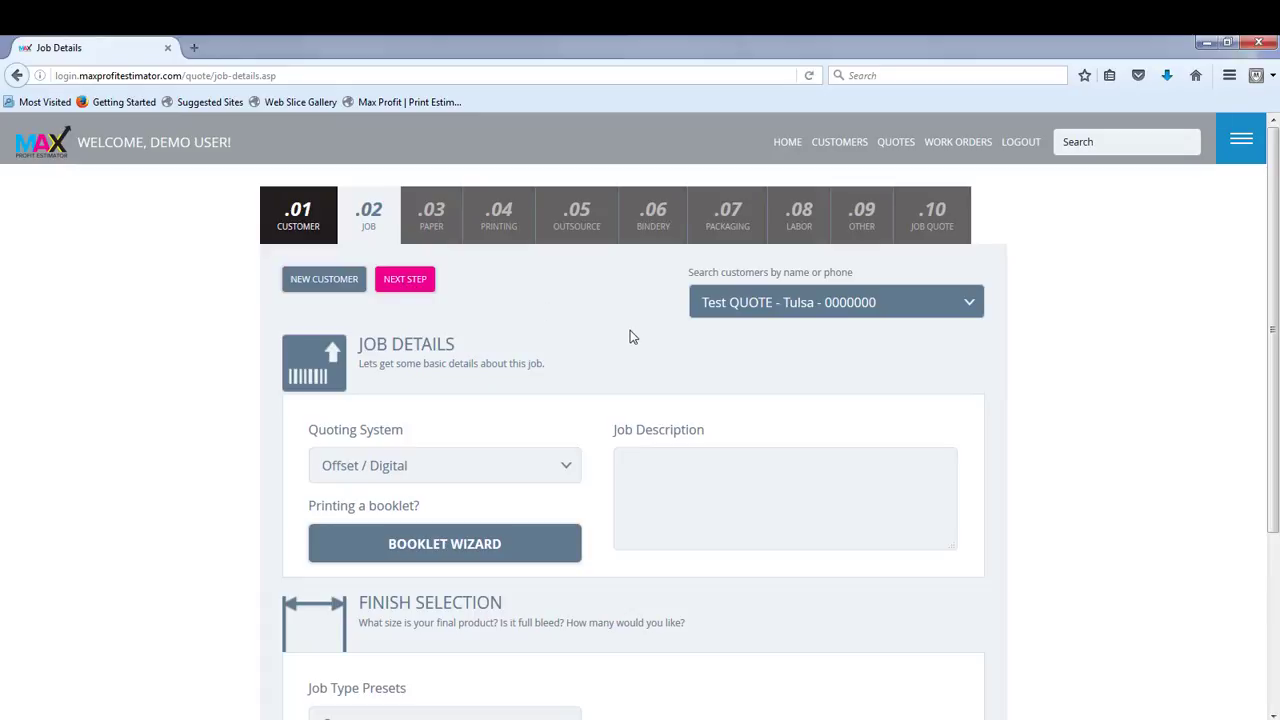
Step: Enter "Invoice" as the job description
scroll(630, 337, "down", 3)
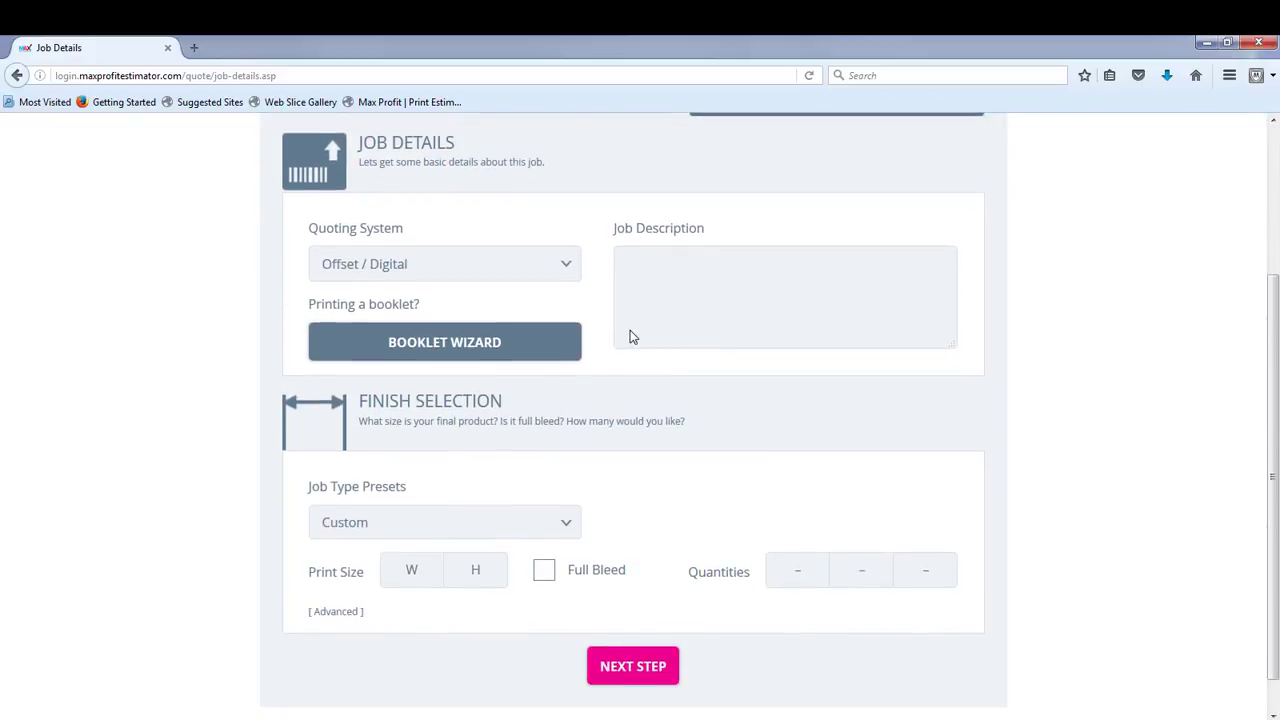
scroll(630, 335, "up", 2)
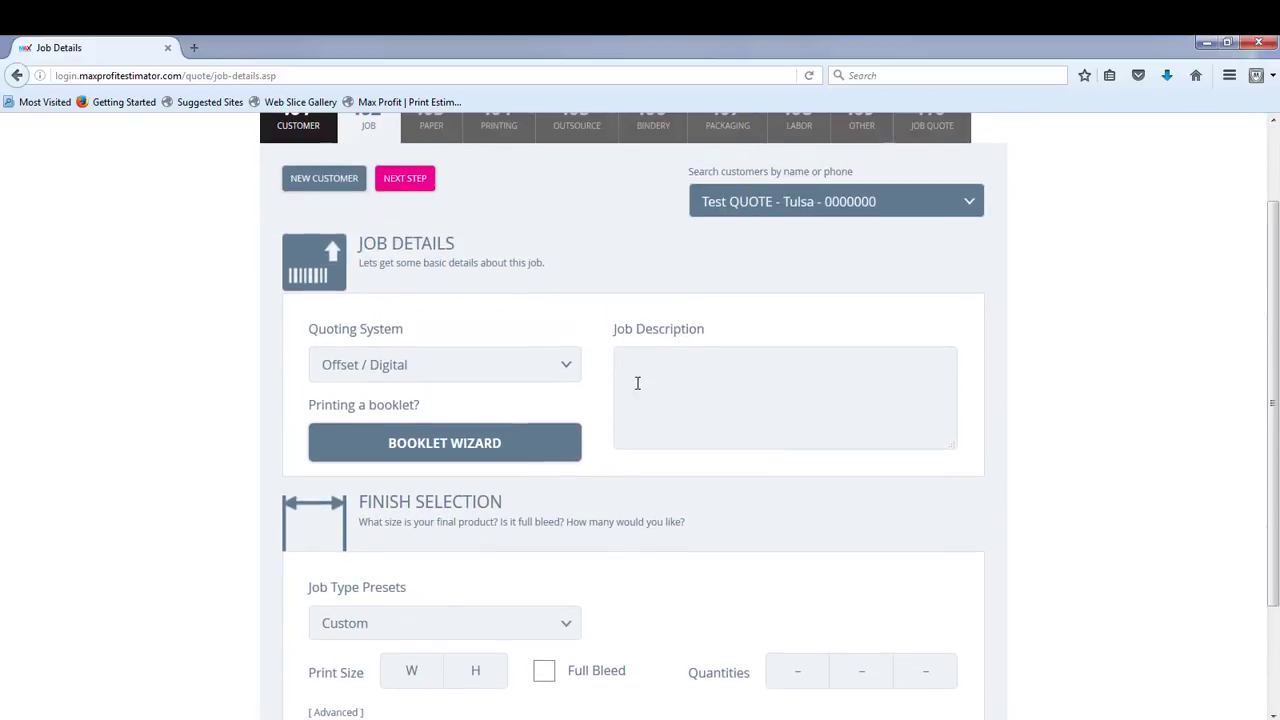
left_click(641, 357)
type("Invoice")
Step: Set the print size to 8.5 wide by 11 high, without full bleed
scroll(590, 420, "down", 2)
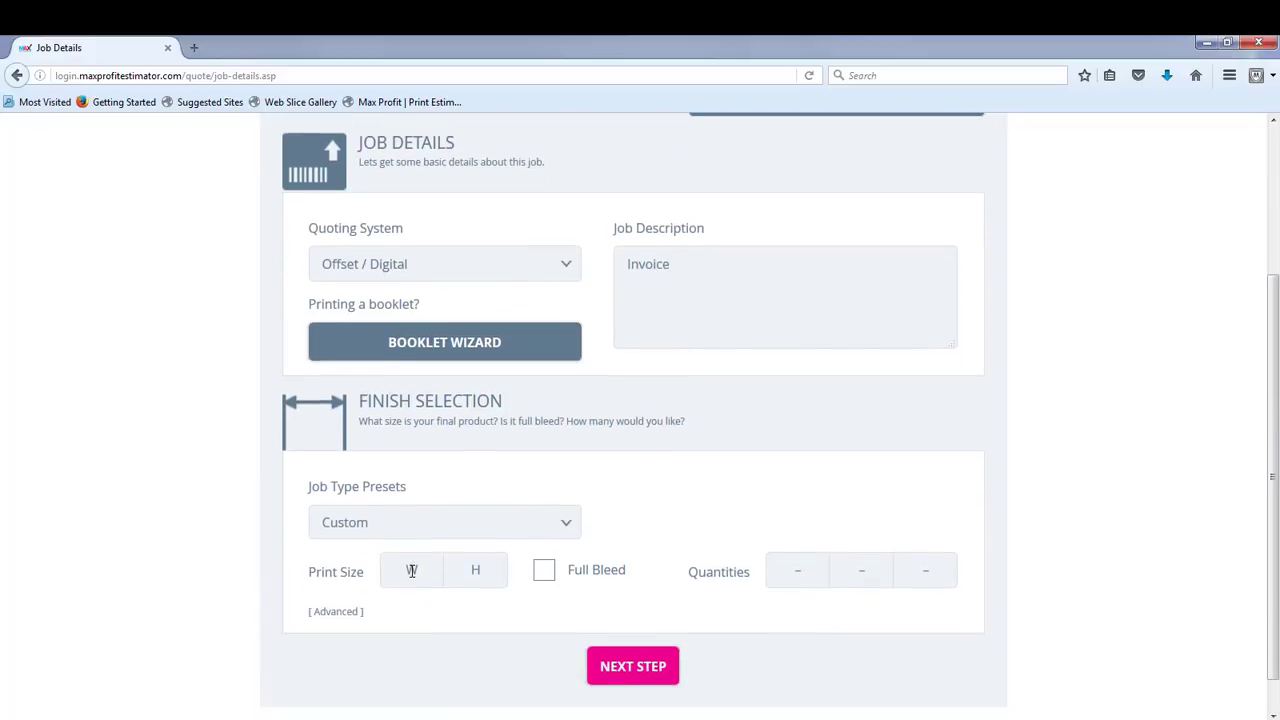
left_click(411, 570)
type("8.5")
type("11")
key("Tab")
key("Tab")
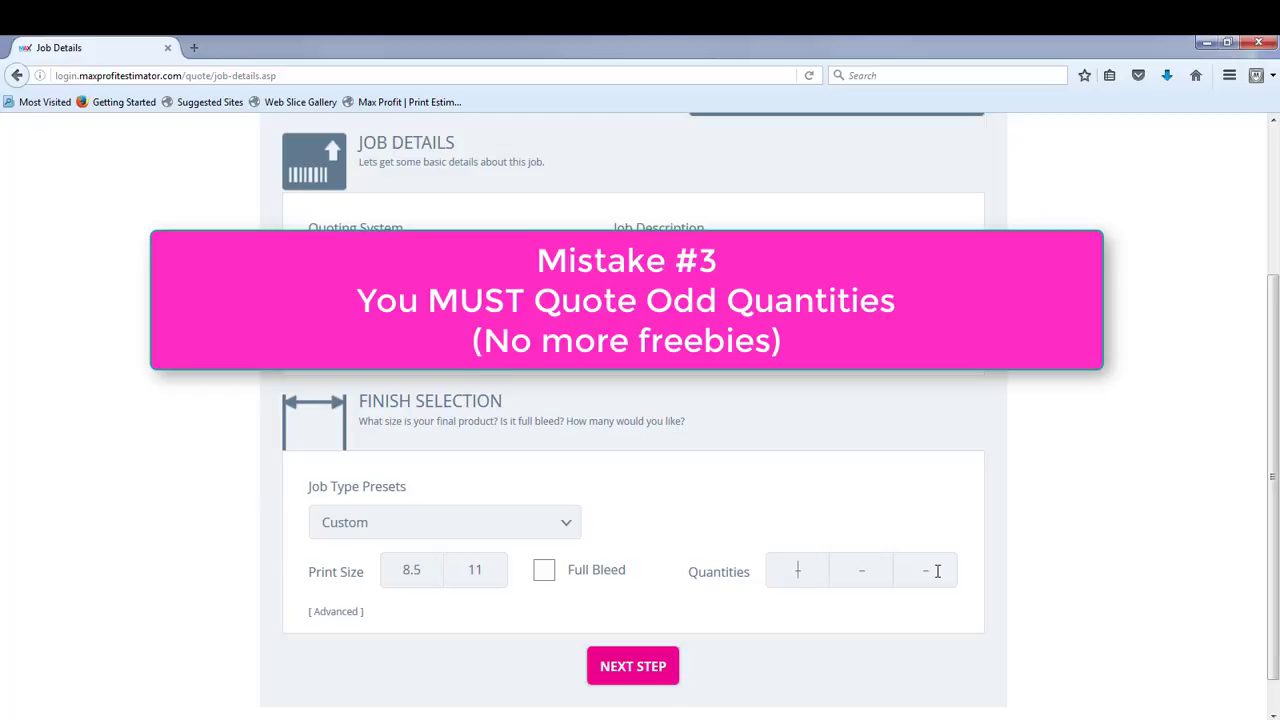
Step: Set the quote quantities to 250, 500 and 721, and continue to the paper selection
type("250")
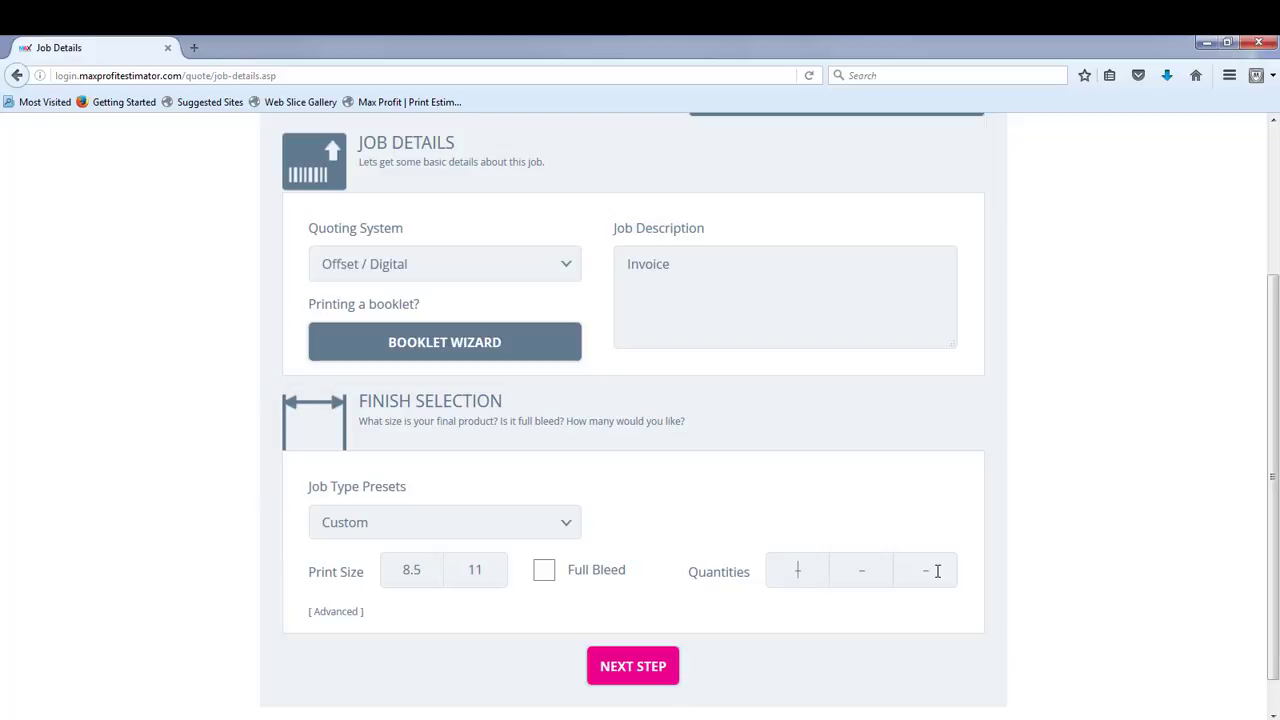
key("Tab")
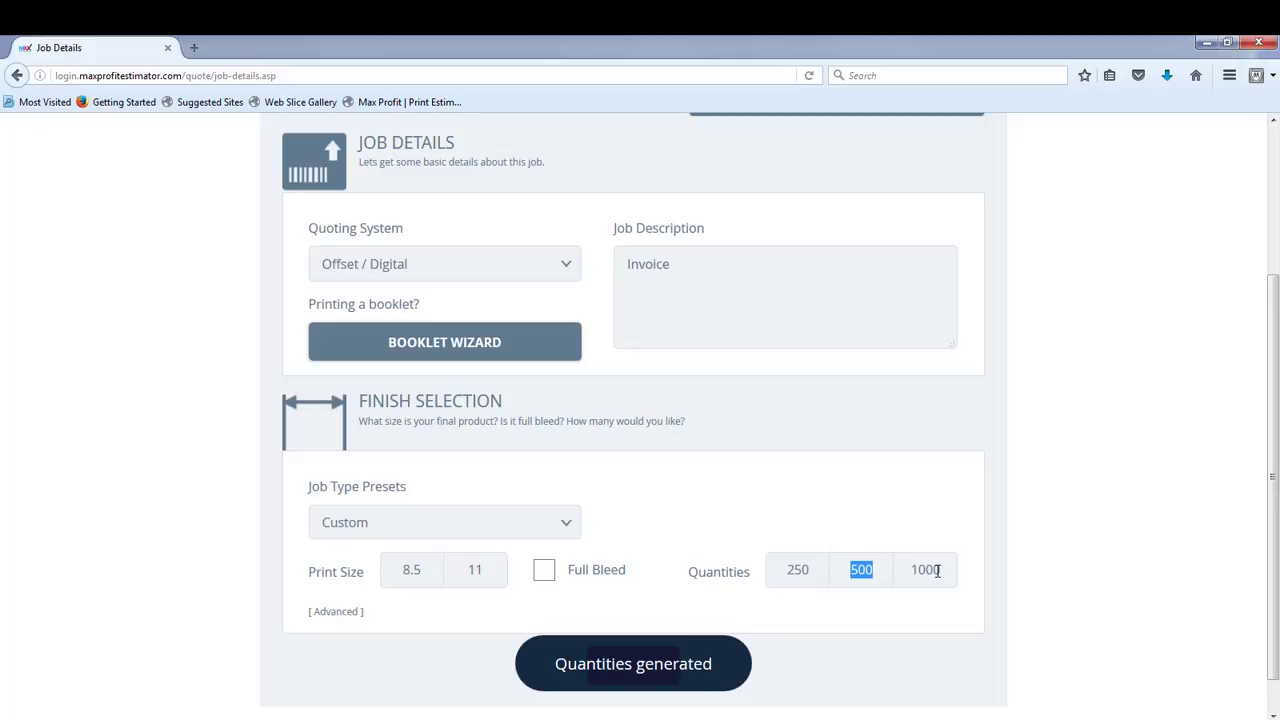
key("Tab")
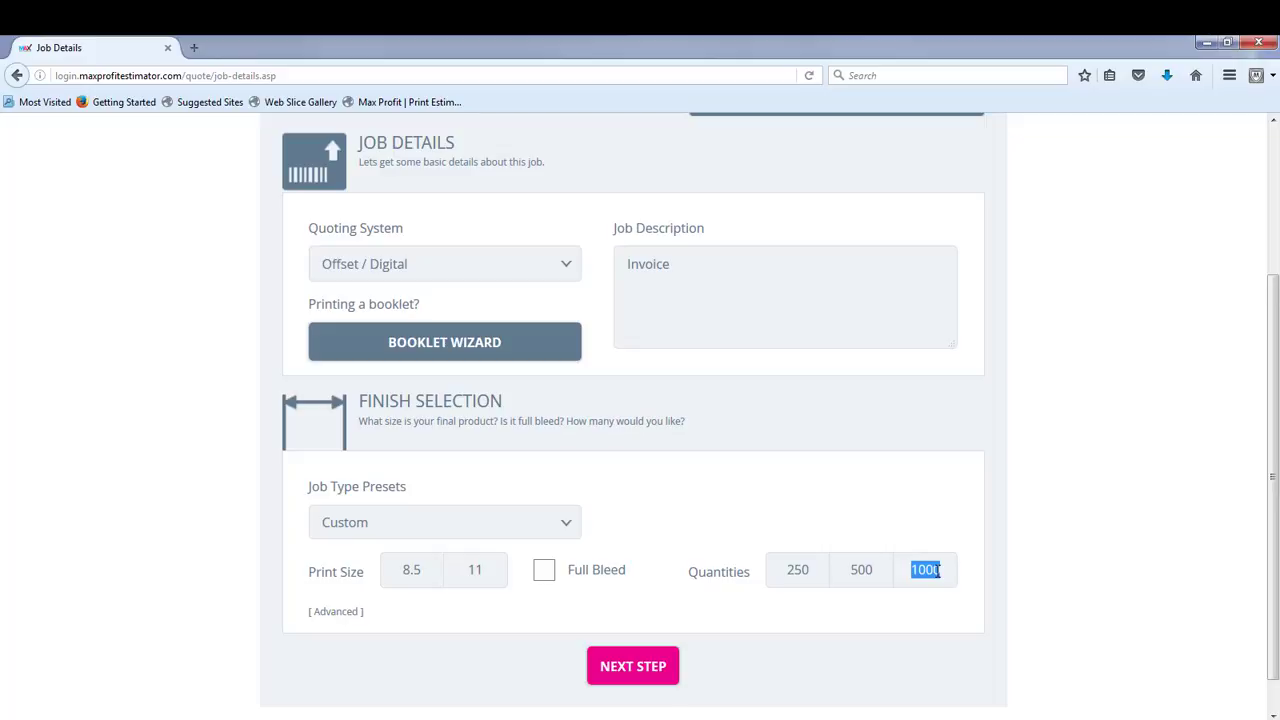
type("721")
left_click(621, 673)
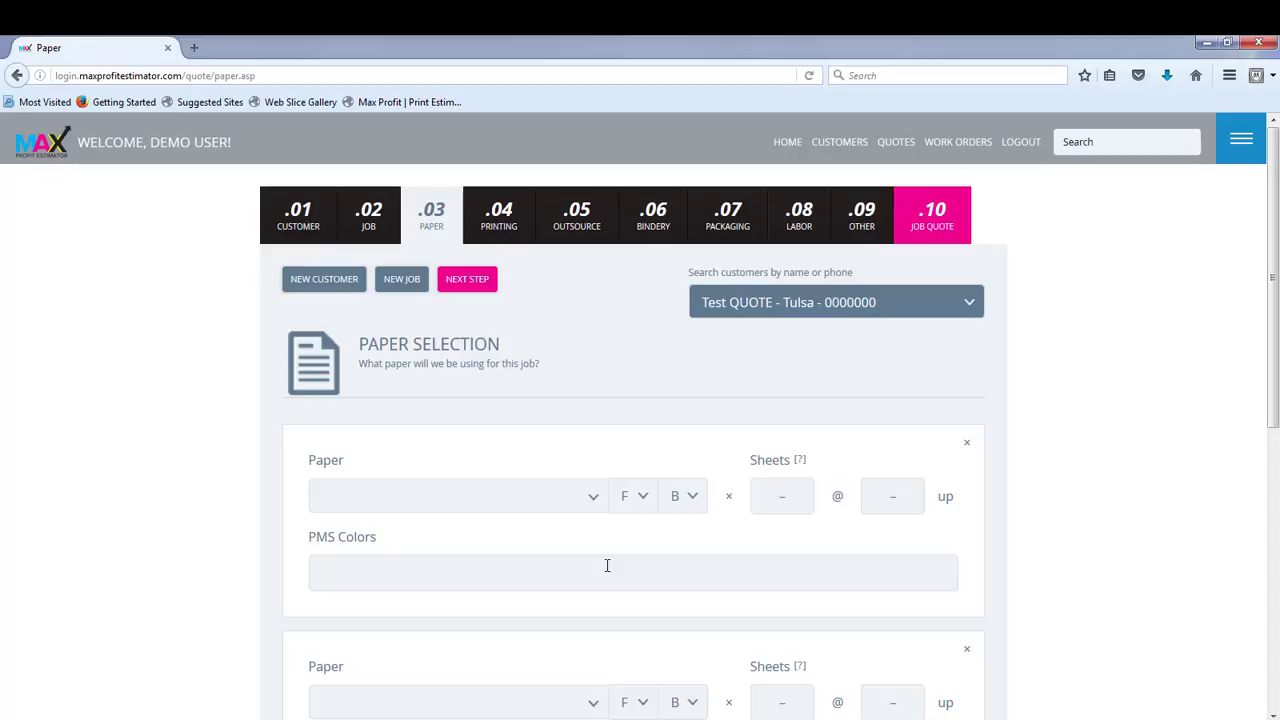
Step: Choose the carbonless paper 3 PART 20 - 8.5 x 11 with 1 front colour and 0 back colours
left_click(594, 505)
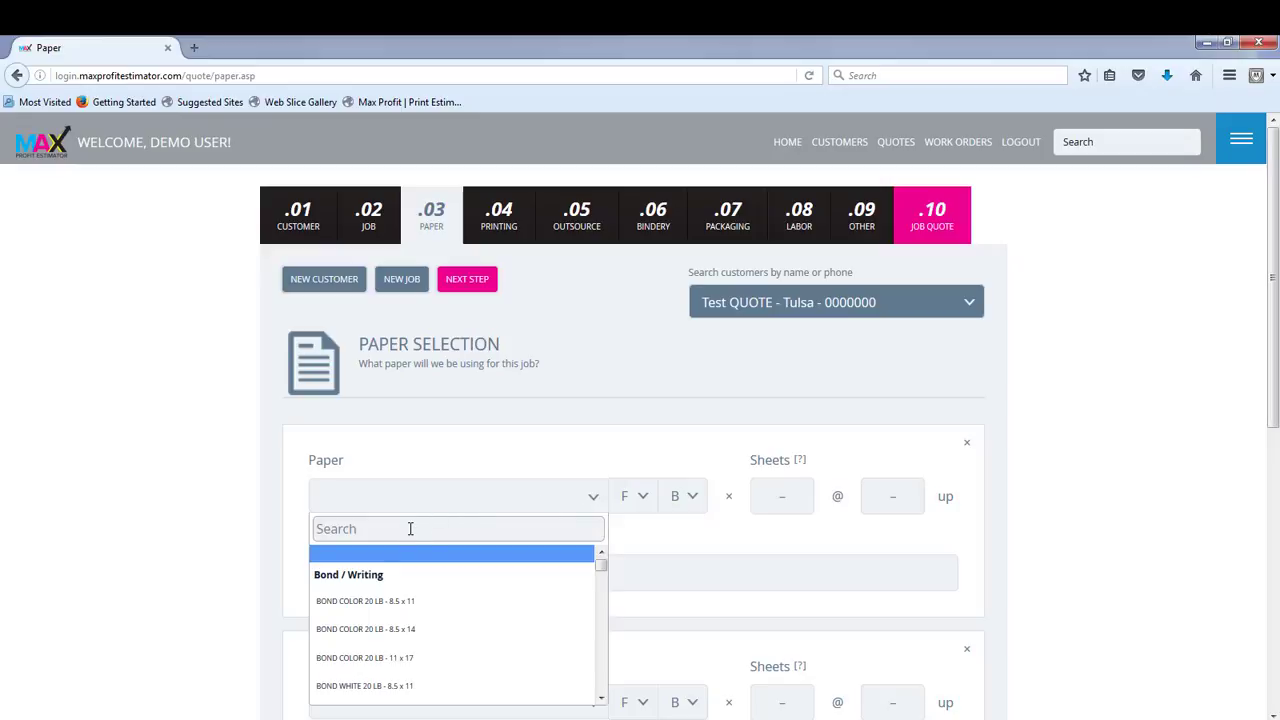
type("3")
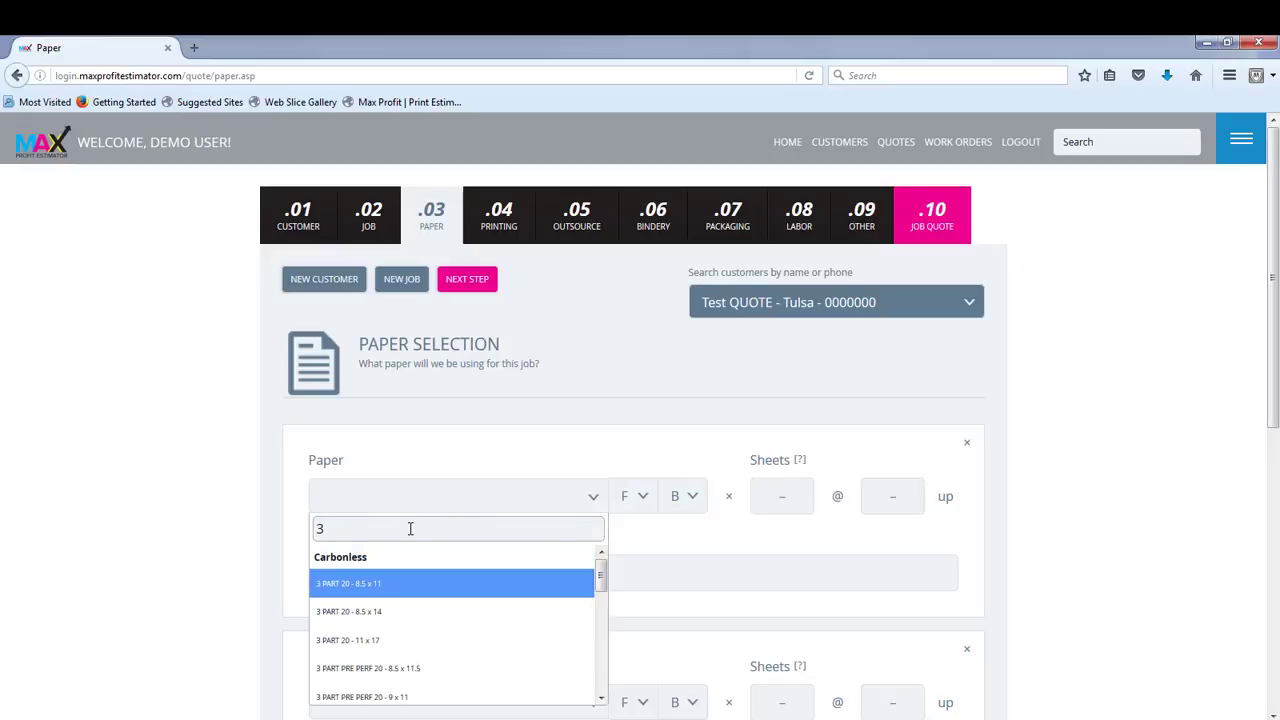
type(" part")
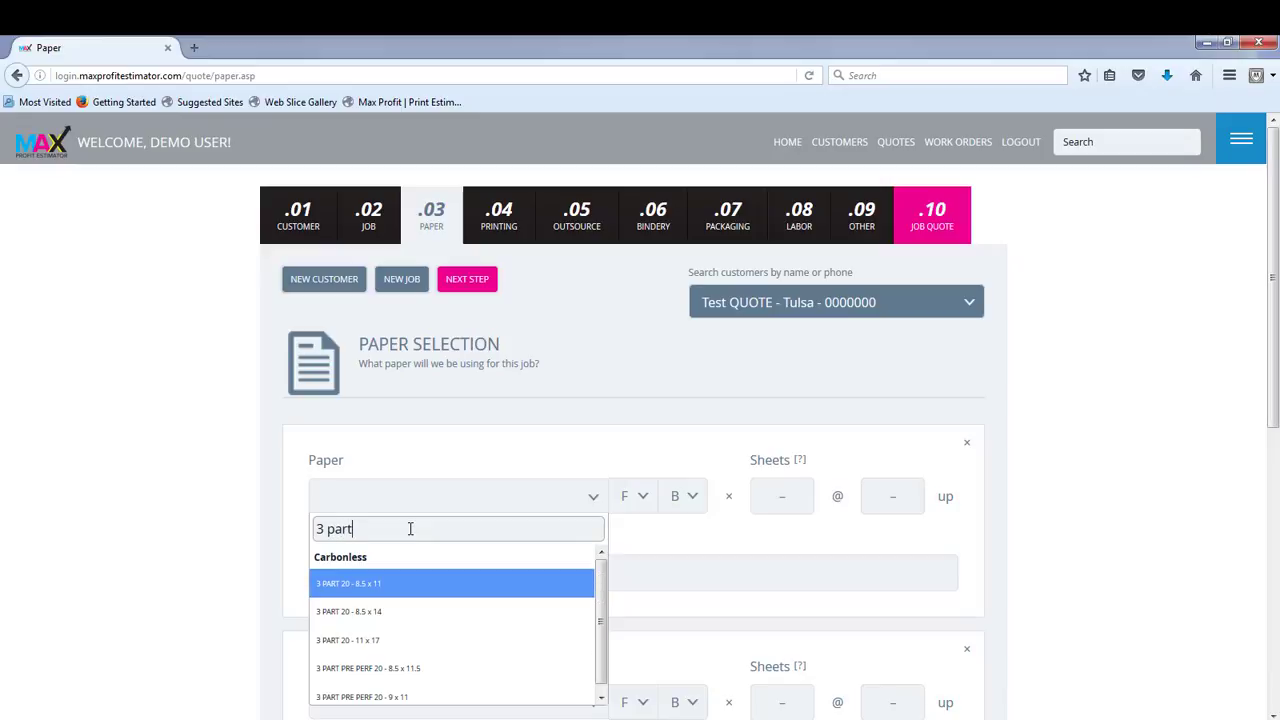
left_click(403, 590)
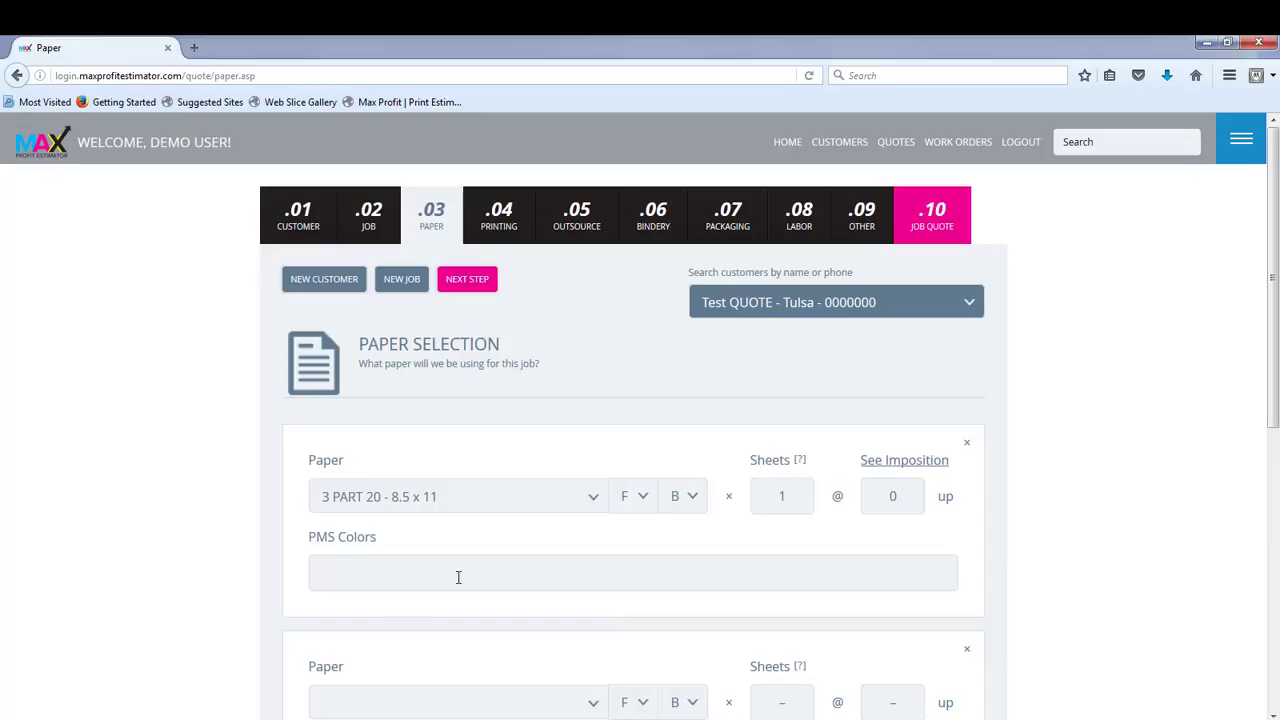
left_click(644, 497)
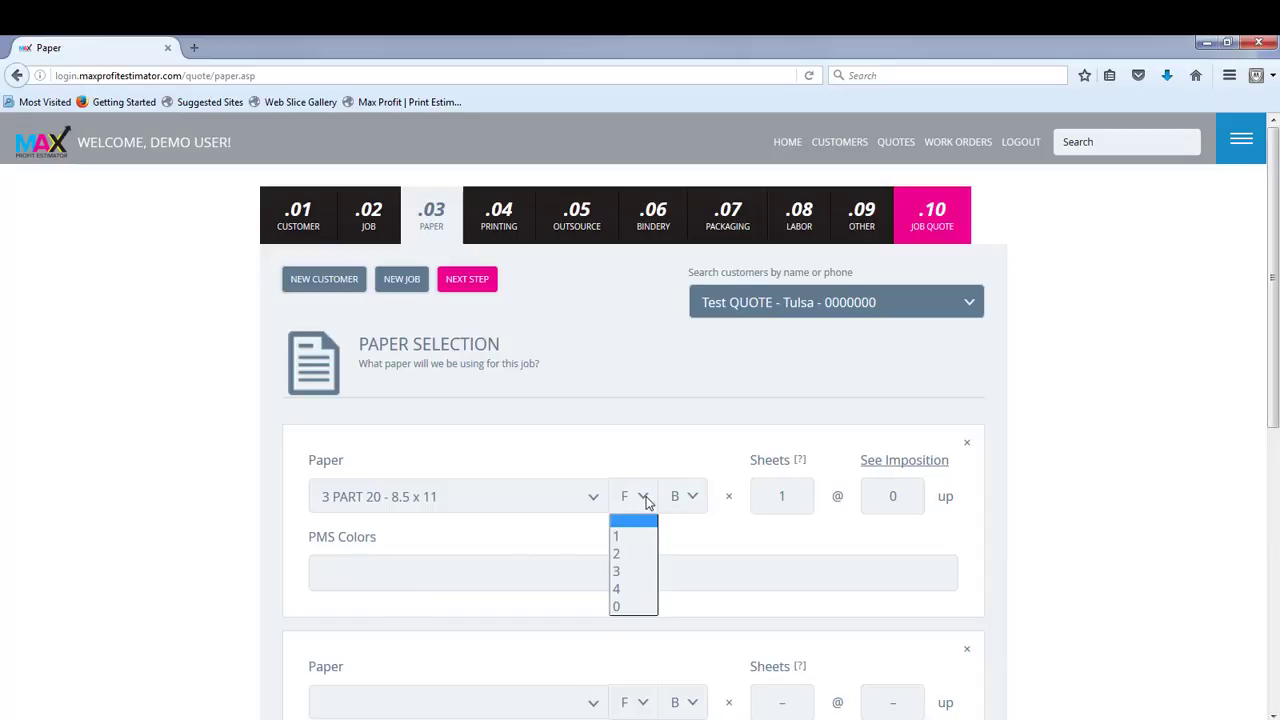
left_click(643, 535)
left_click(698, 500)
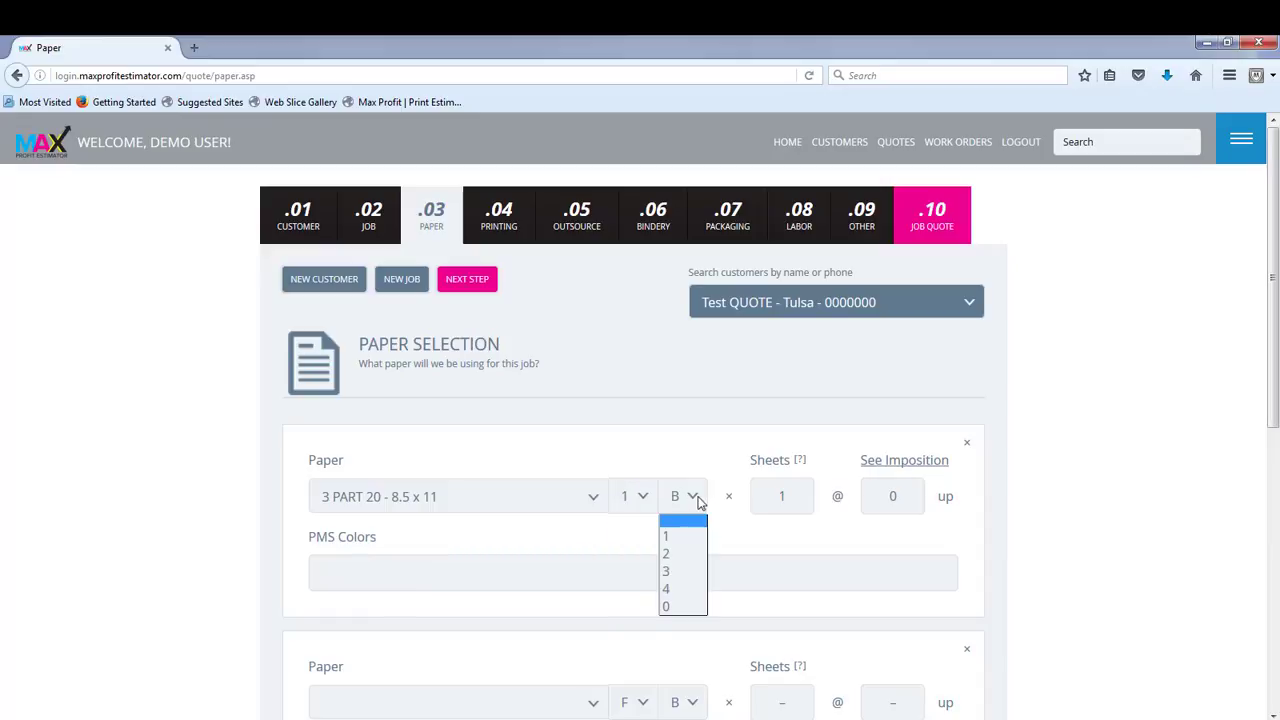
left_click(689, 607)
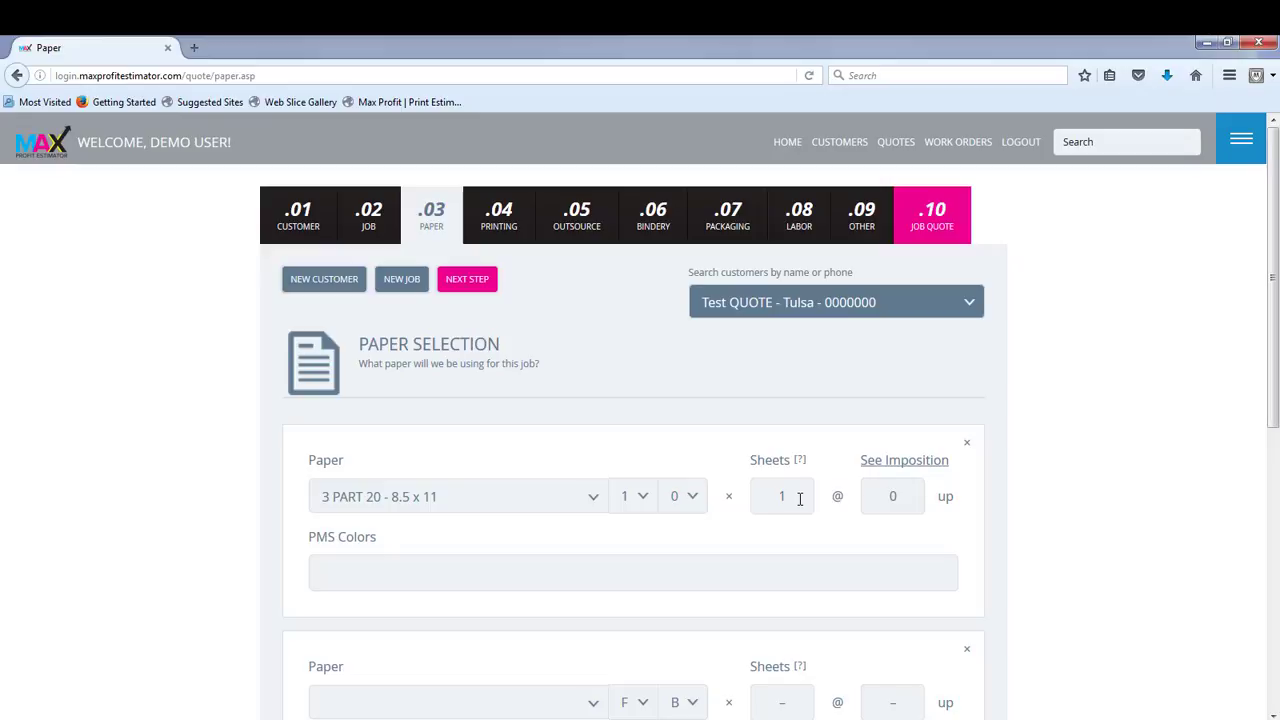
Step: Set the first paper to 3 sheets at 1 up
left_click_drag(800, 497, 766, 495)
type("3")
key("Tab")
type("1")
key("Tab")
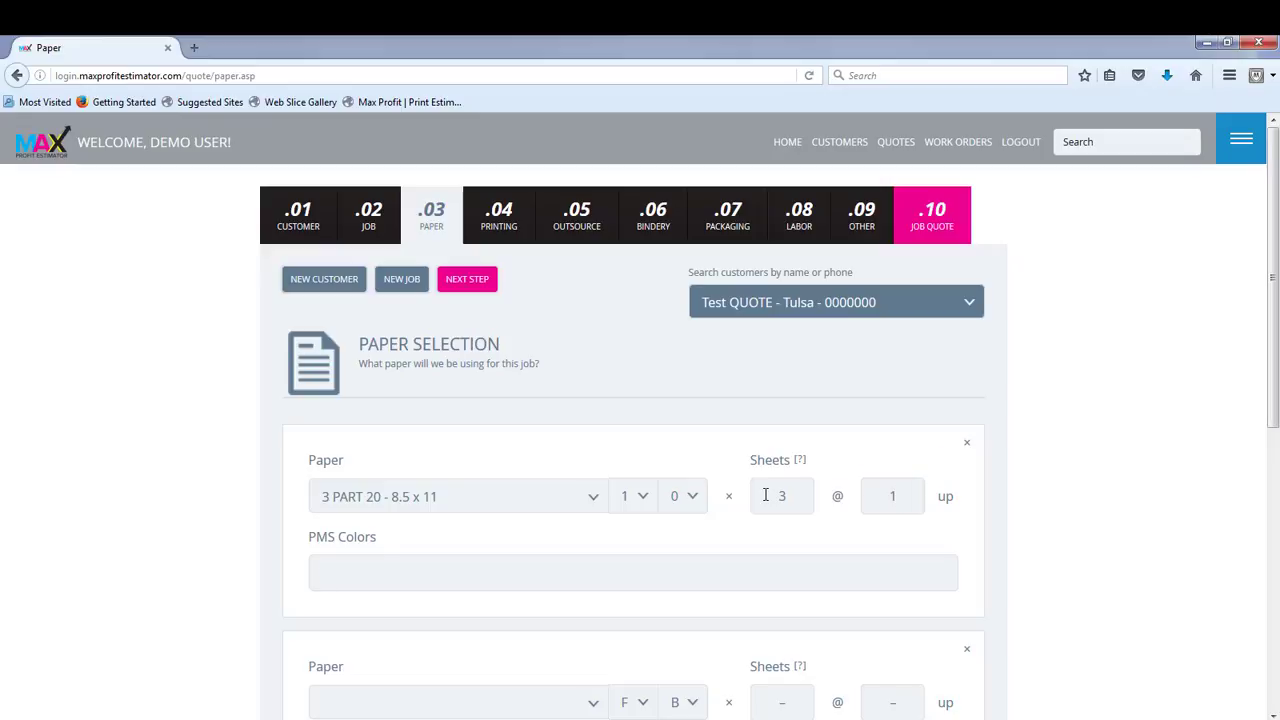
Step: Enter Reflex Blue as the paper's PMS colour and continue to the printing section
type("Reflex Blue")
left_click(455, 281)
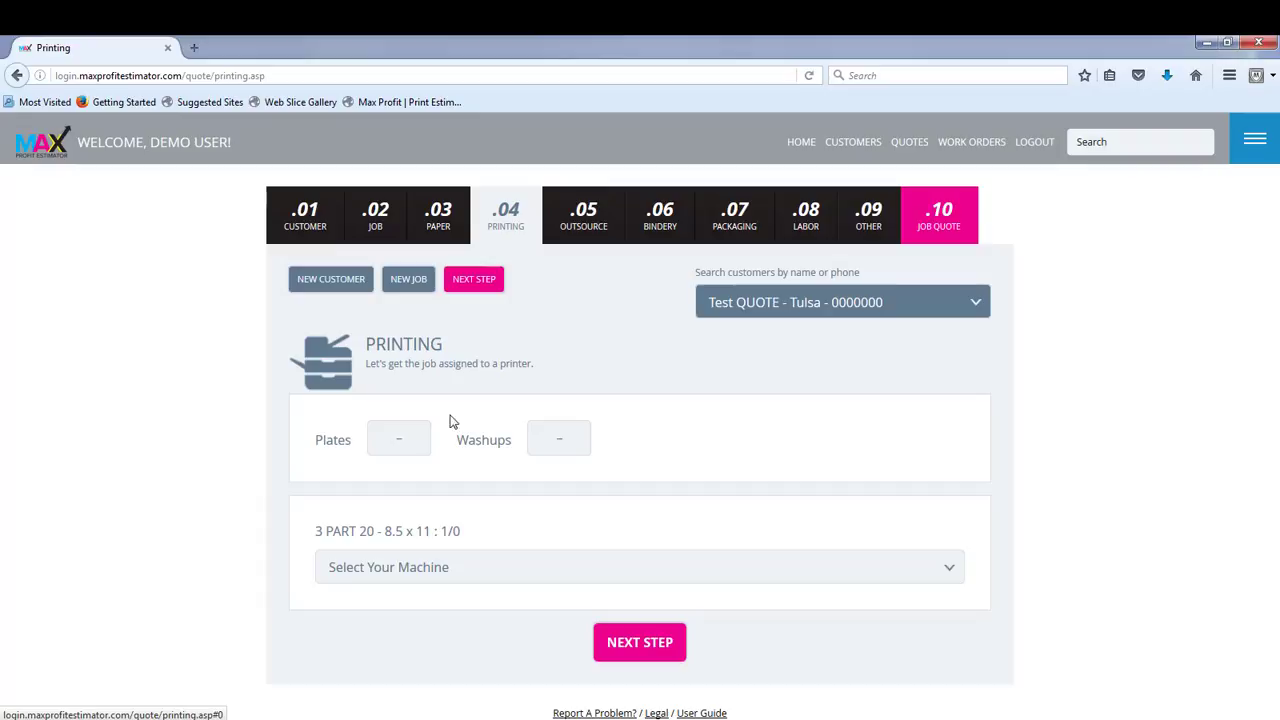
Step: Set 1 plate and 1 washup, assign the Ryobi 1 Color machine to the job, and continue to outsourcing
left_click(410, 438)
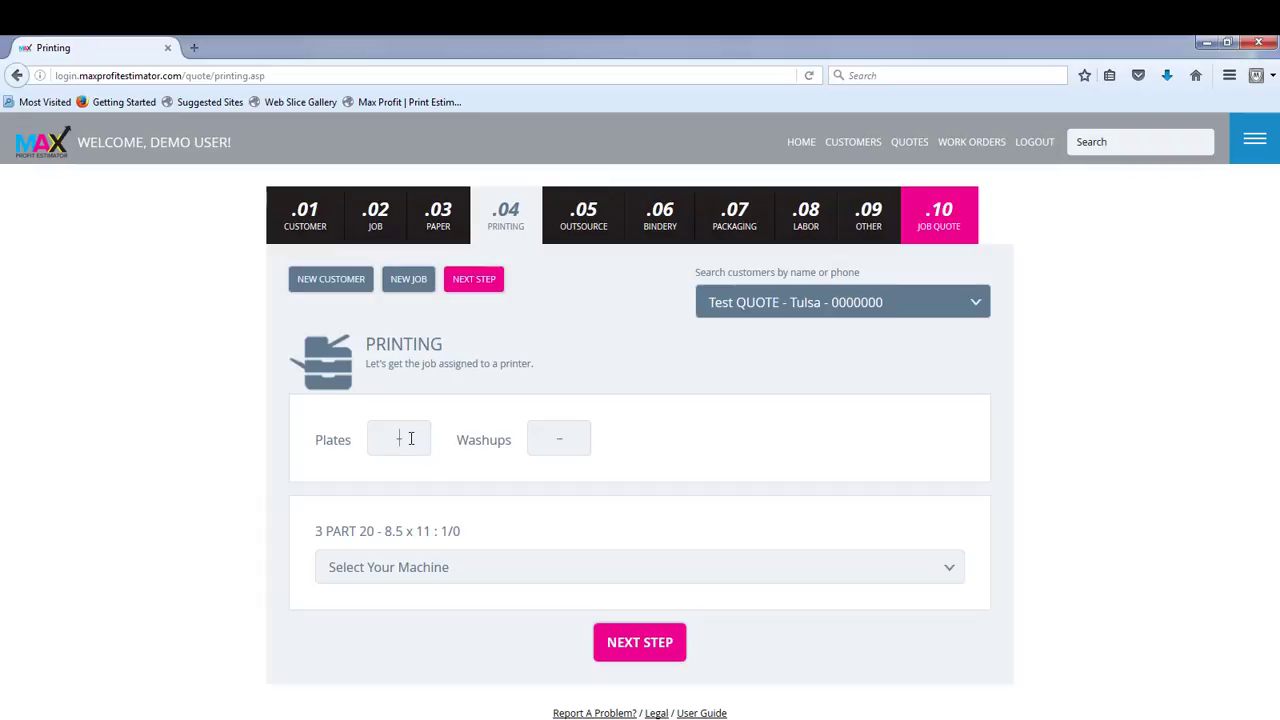
type("11")
left_click_drag(532, 366, 466, 596)
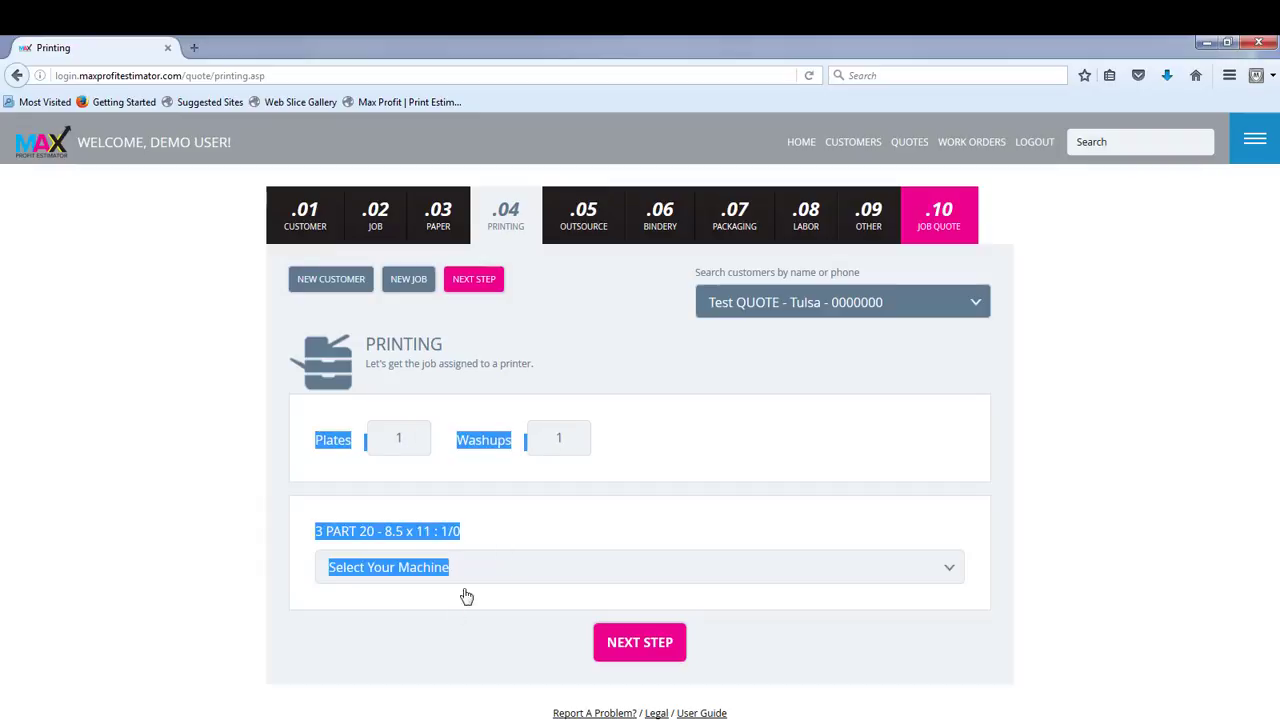
left_click(448, 567)
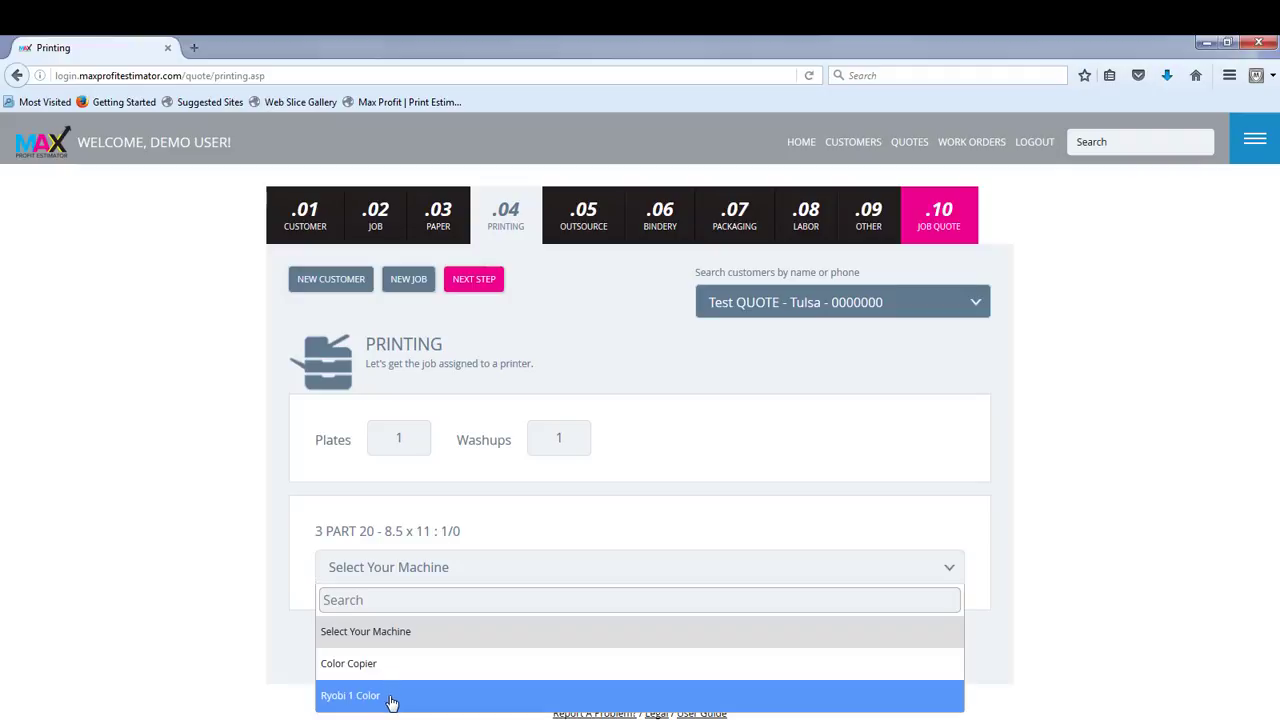
left_click(392, 699)
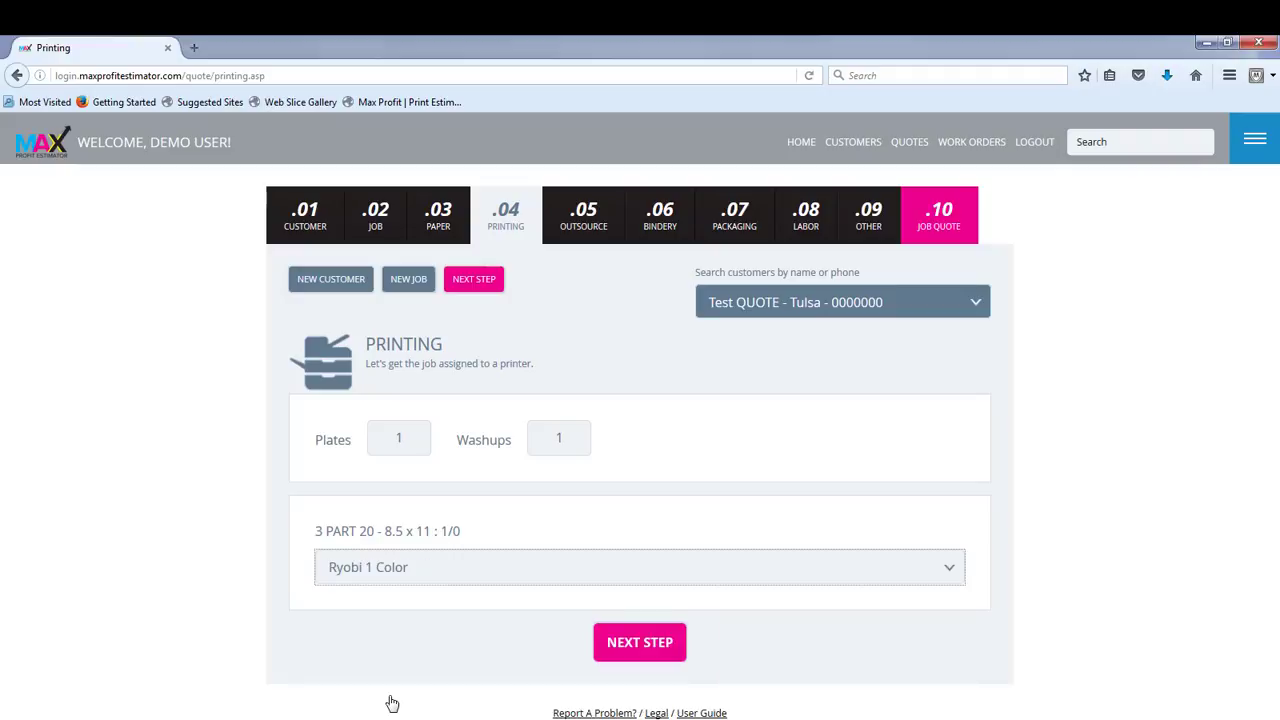
left_click(640, 645)
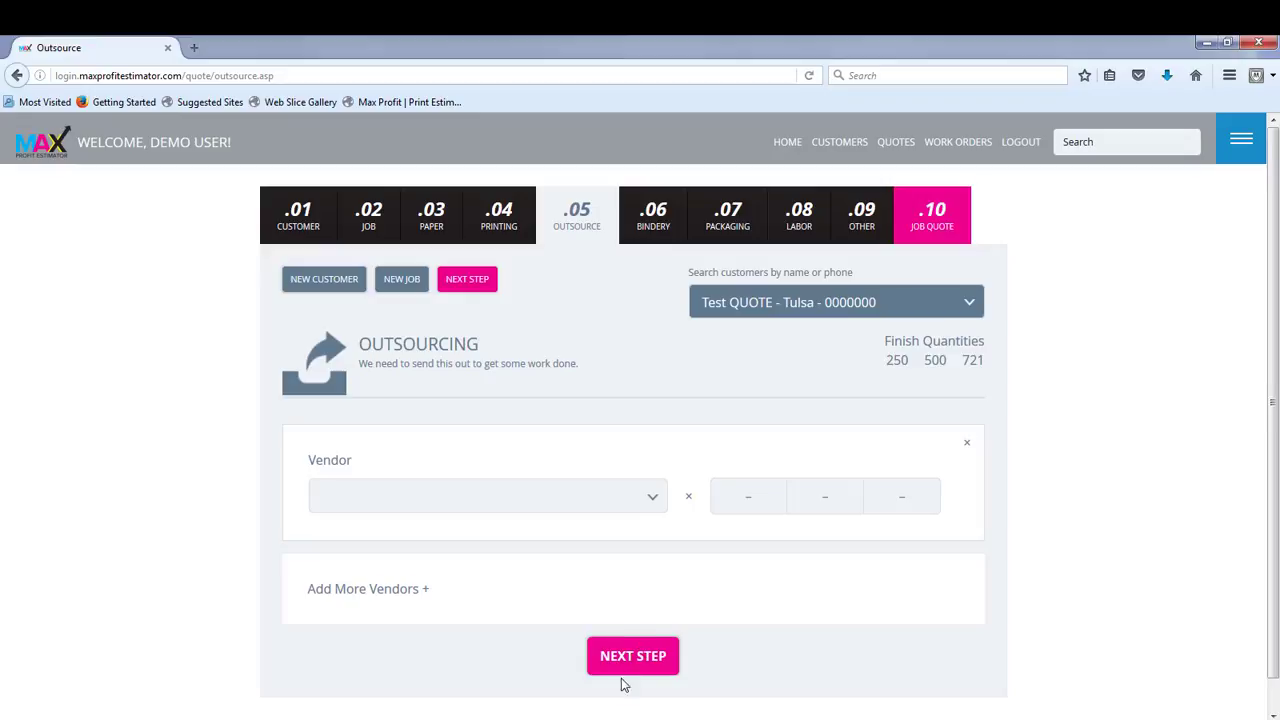
Step: Look through the outsourcing vendors, leave the vendor blank and continue to the bindery section
left_click(653, 503)
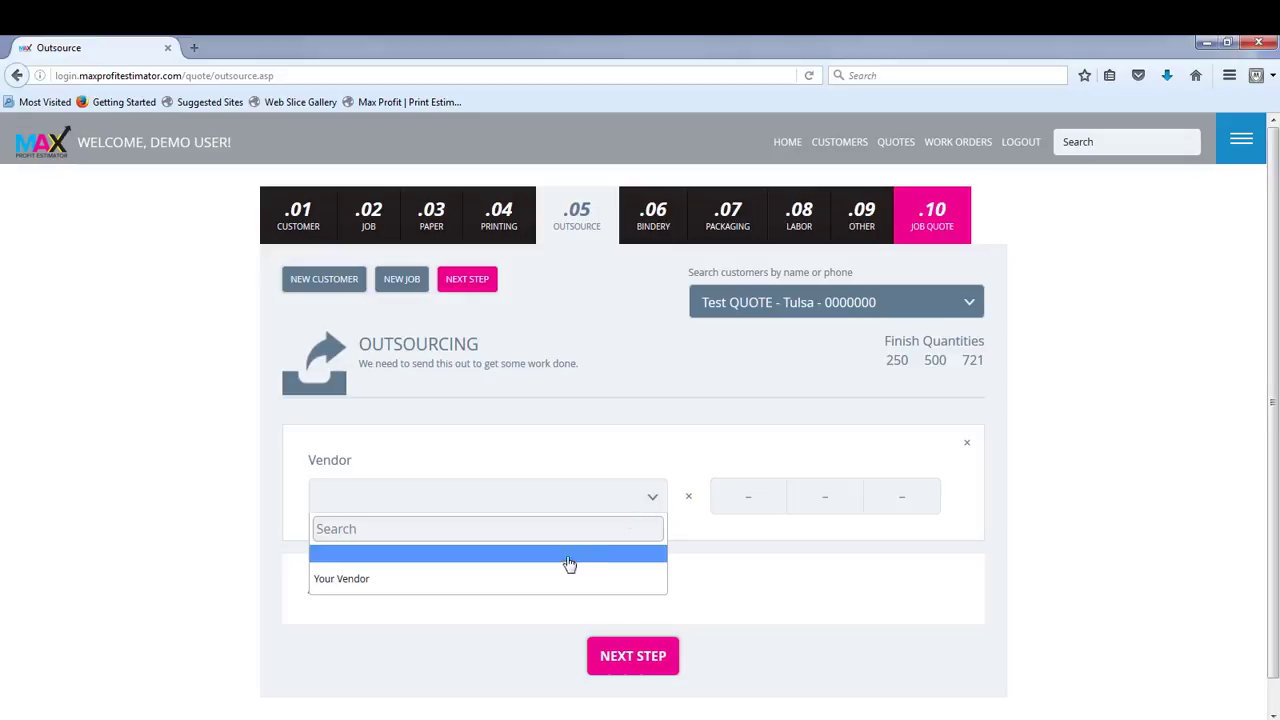
left_click(610, 497)
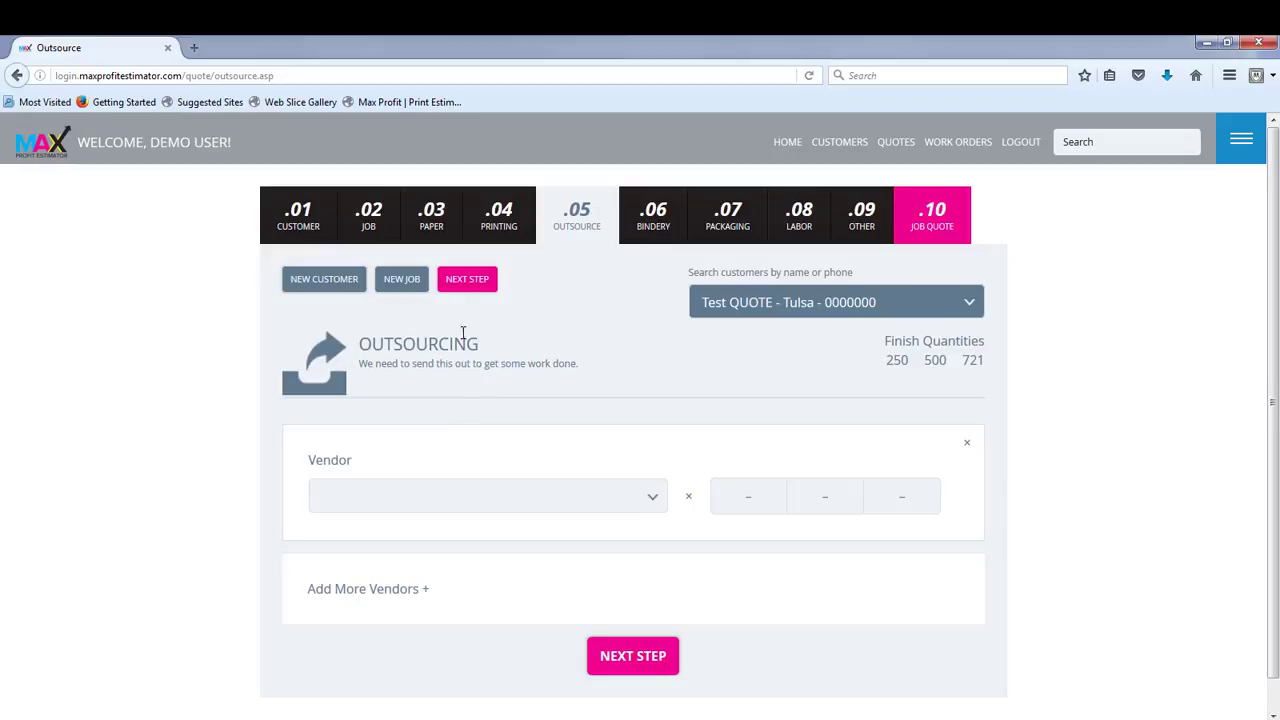
left_click(464, 283)
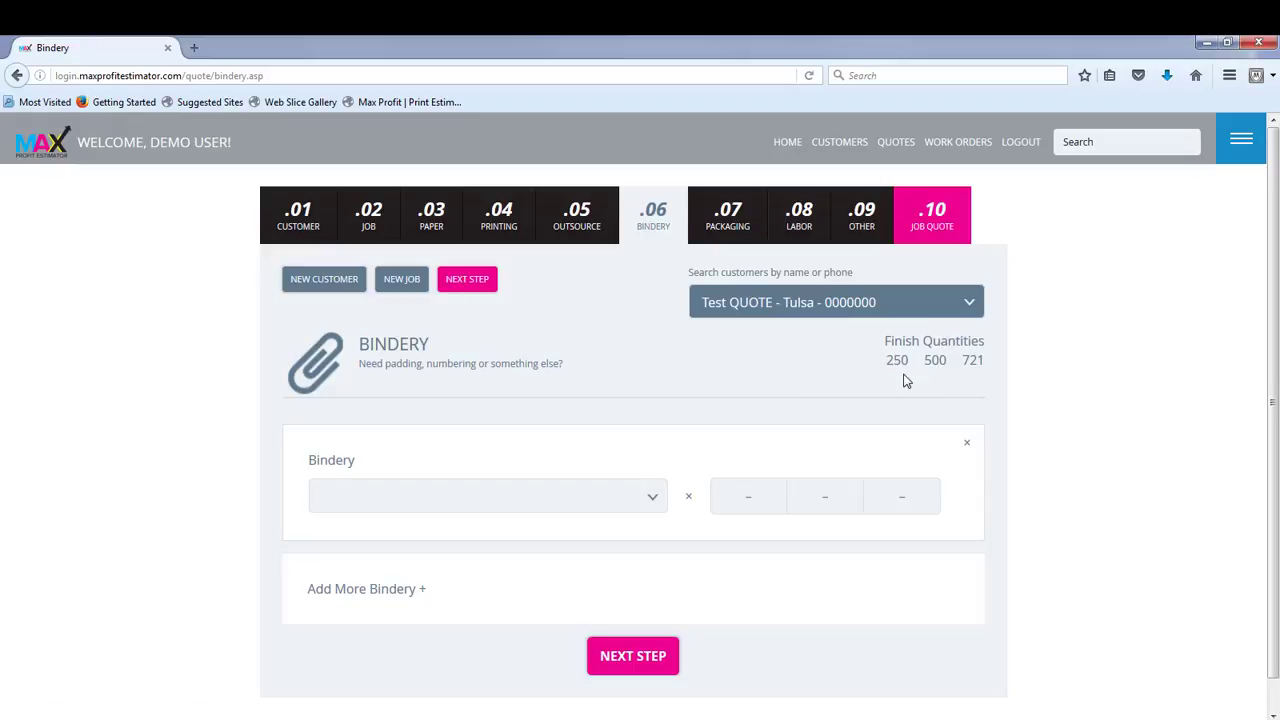
Step: Find the Padding - NCR option 8.5 x 11 / 3 Part, select it as bindery, and add a second bindery entry
left_click(653, 503)
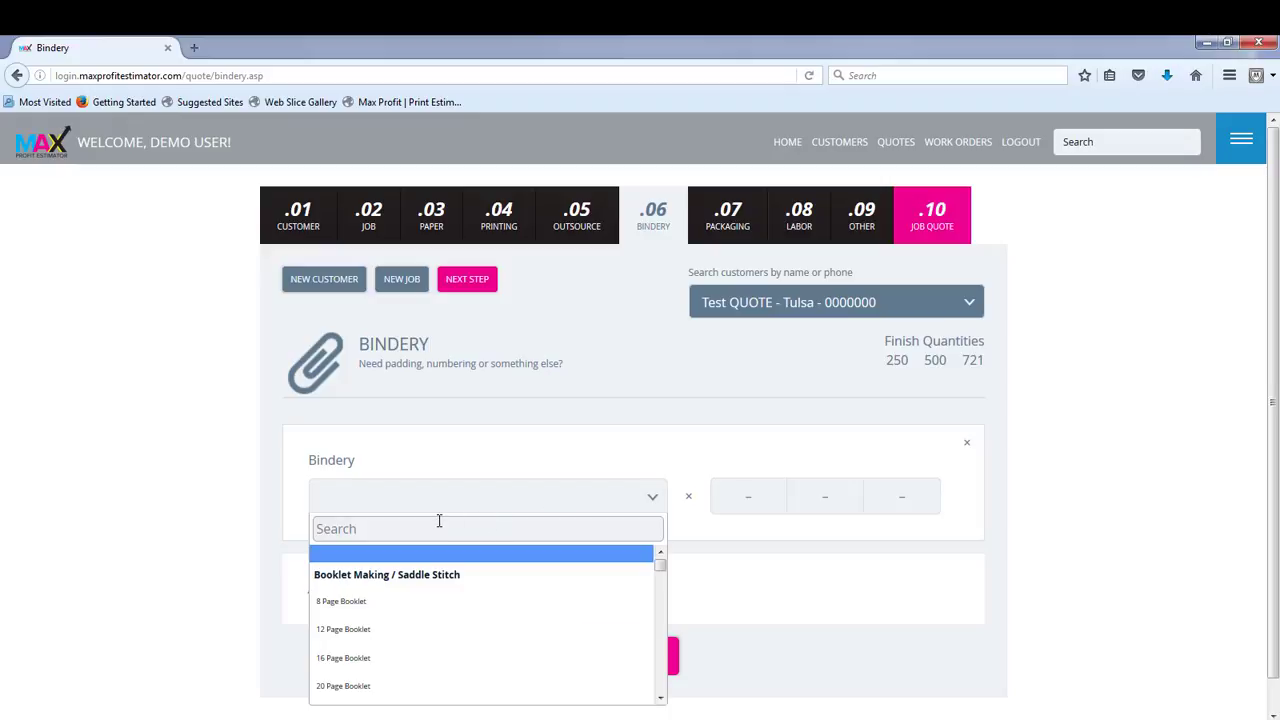
type("padding")
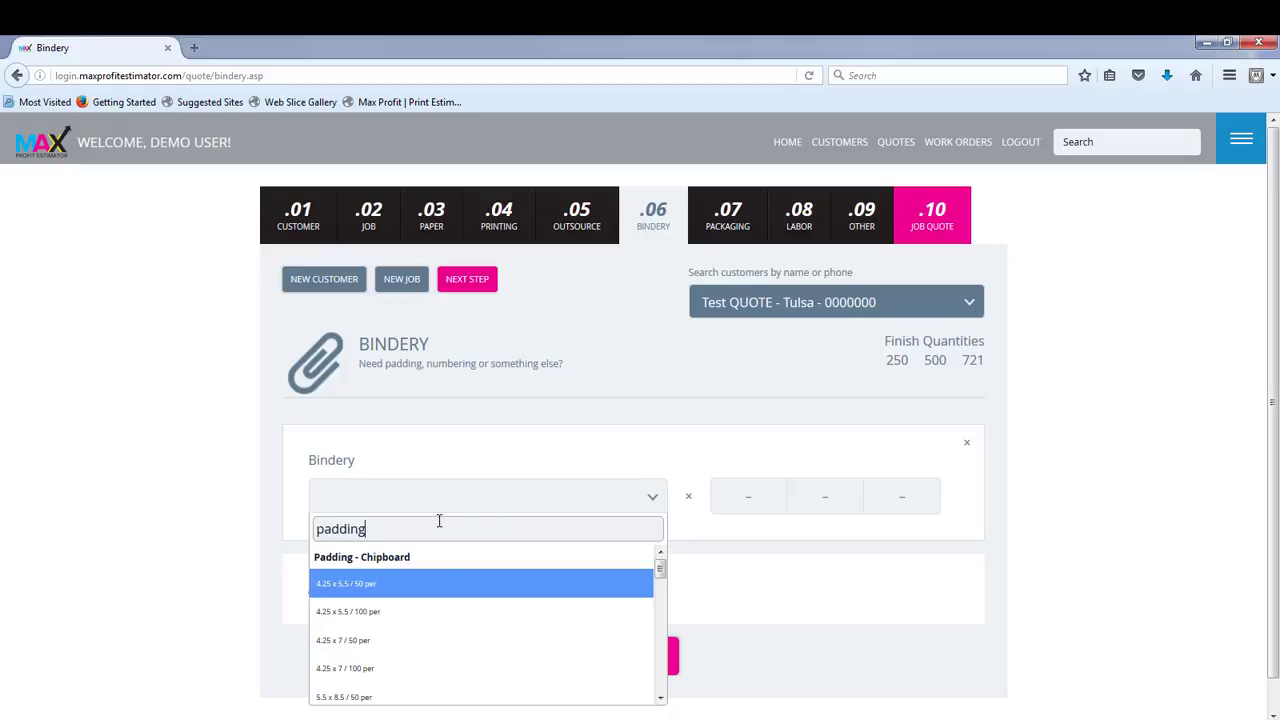
left_click(660, 699)
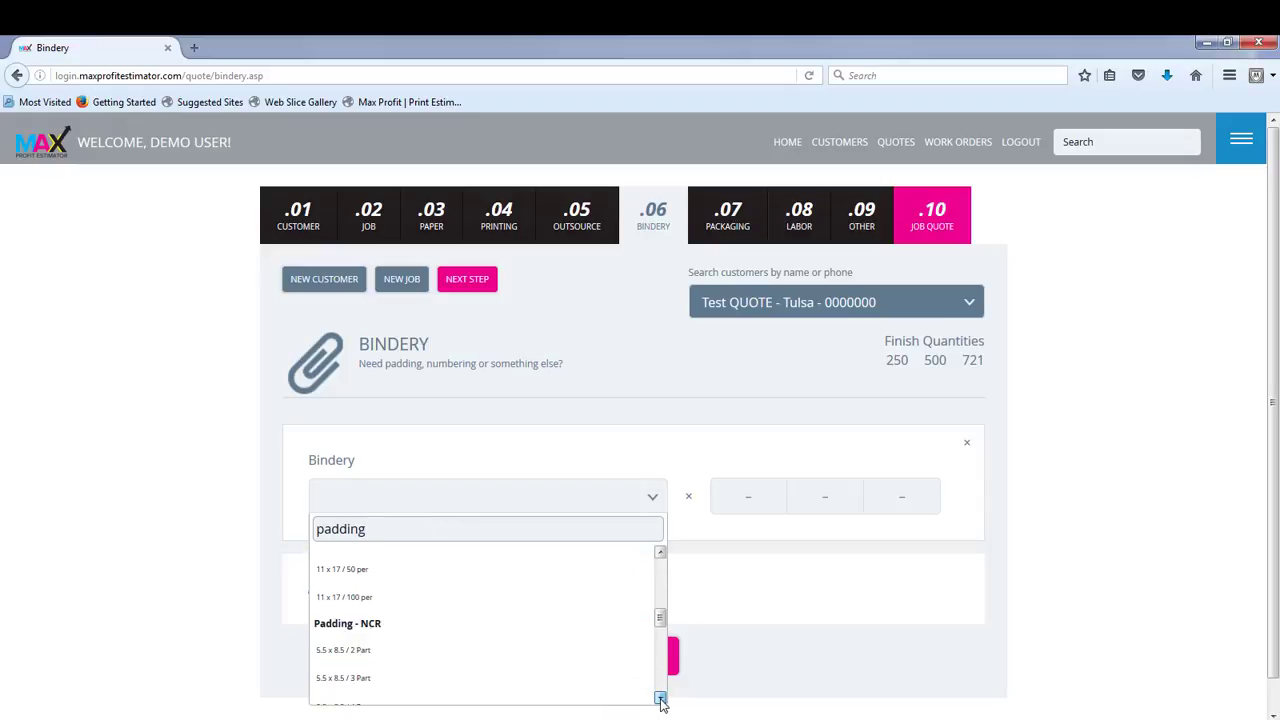
left_click(660, 699)
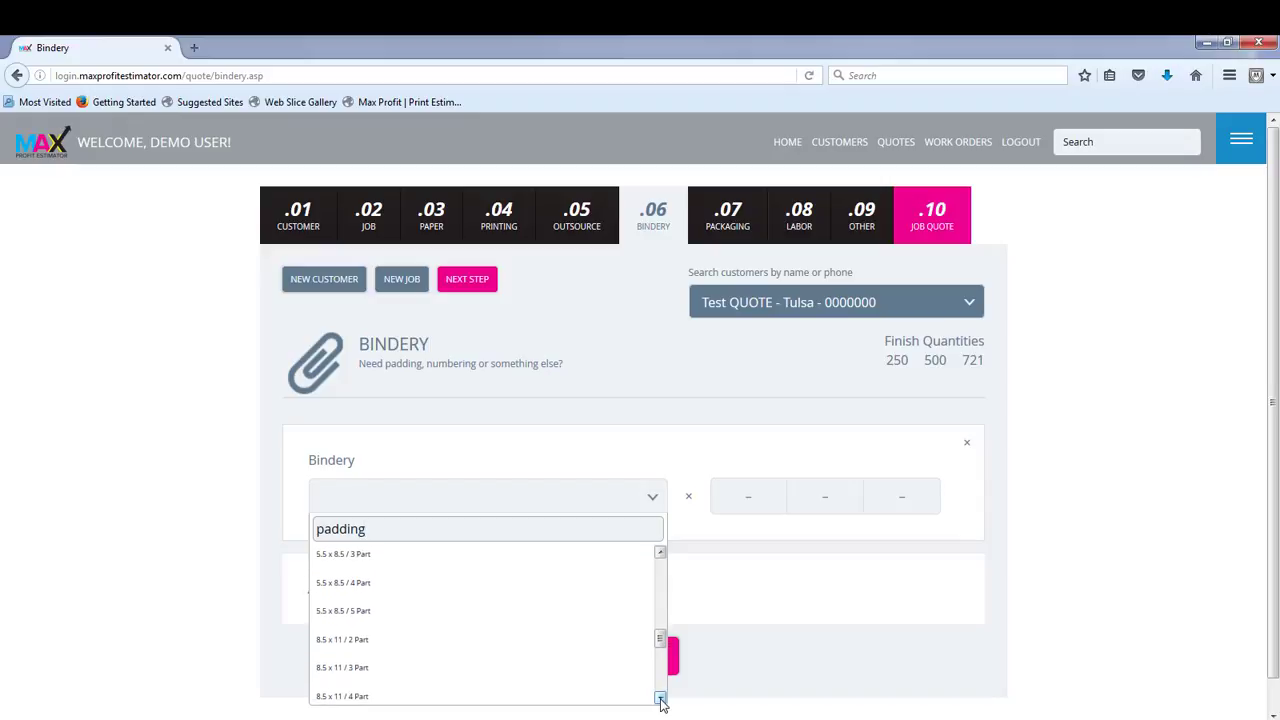
left_click(426, 668)
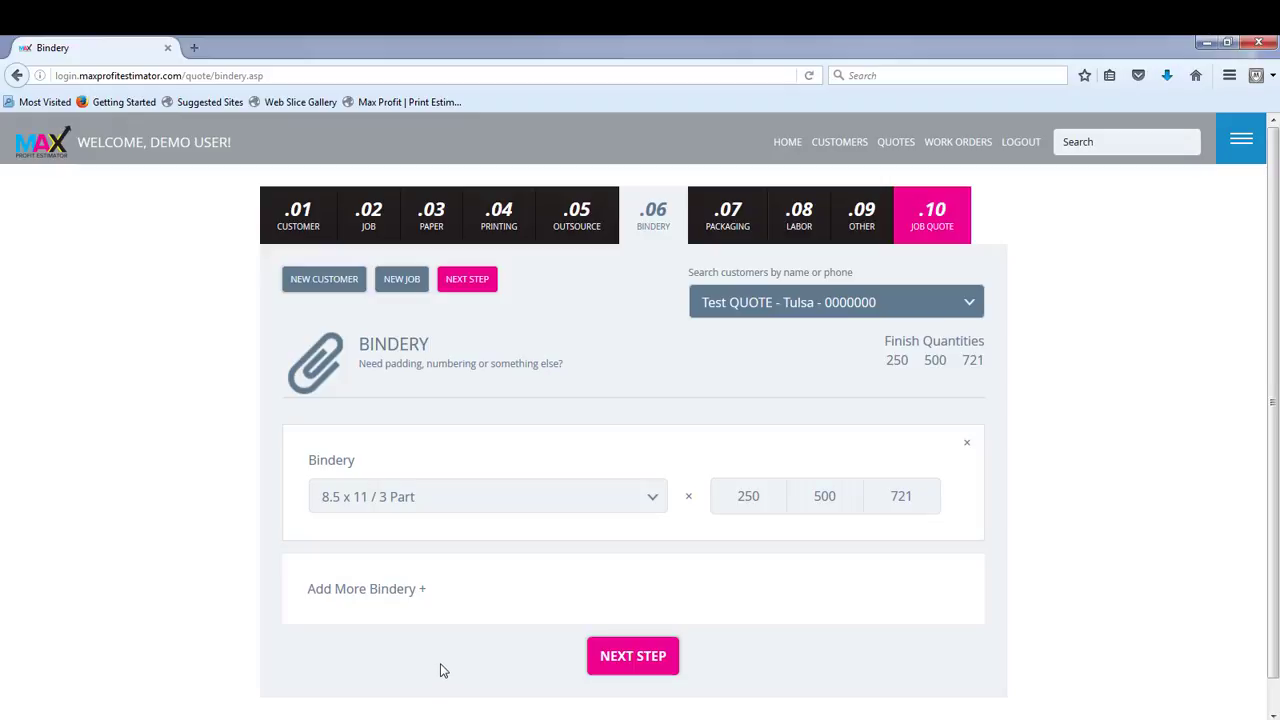
left_click(423, 595)
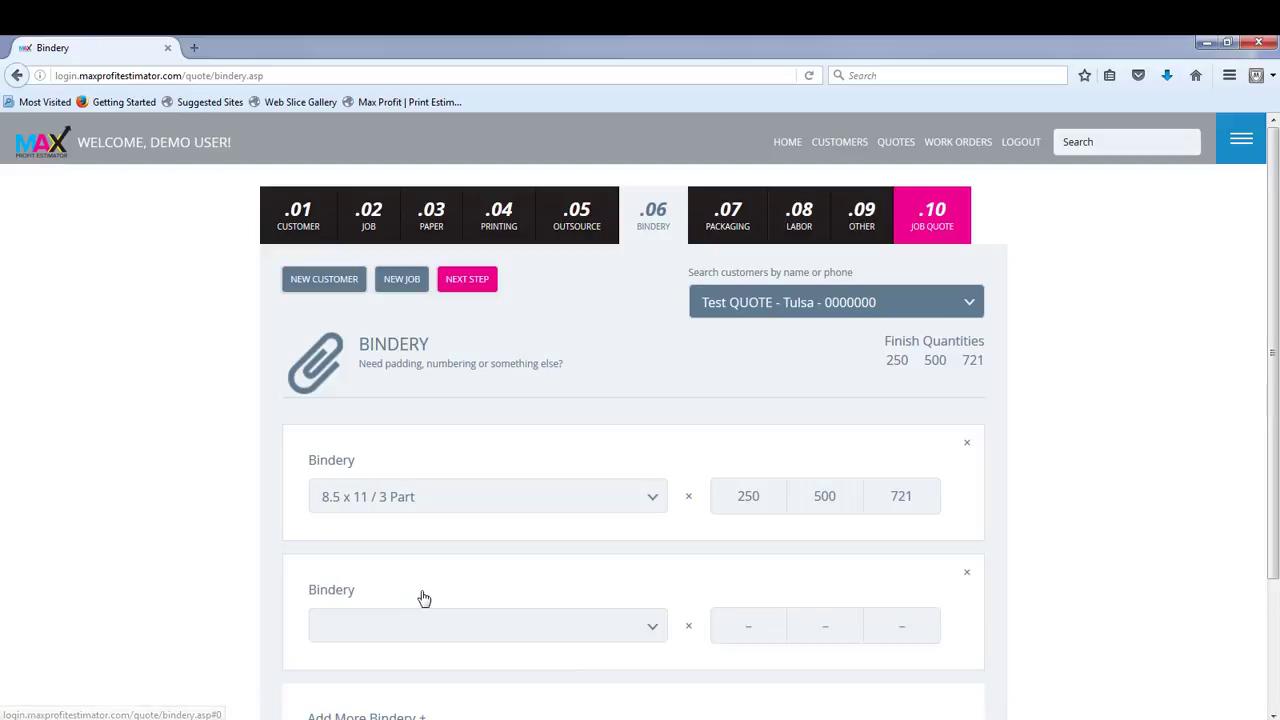
Step: Search the second bindery entry's options for numbering and select Numbering / Total Numbers
left_click(651, 630)
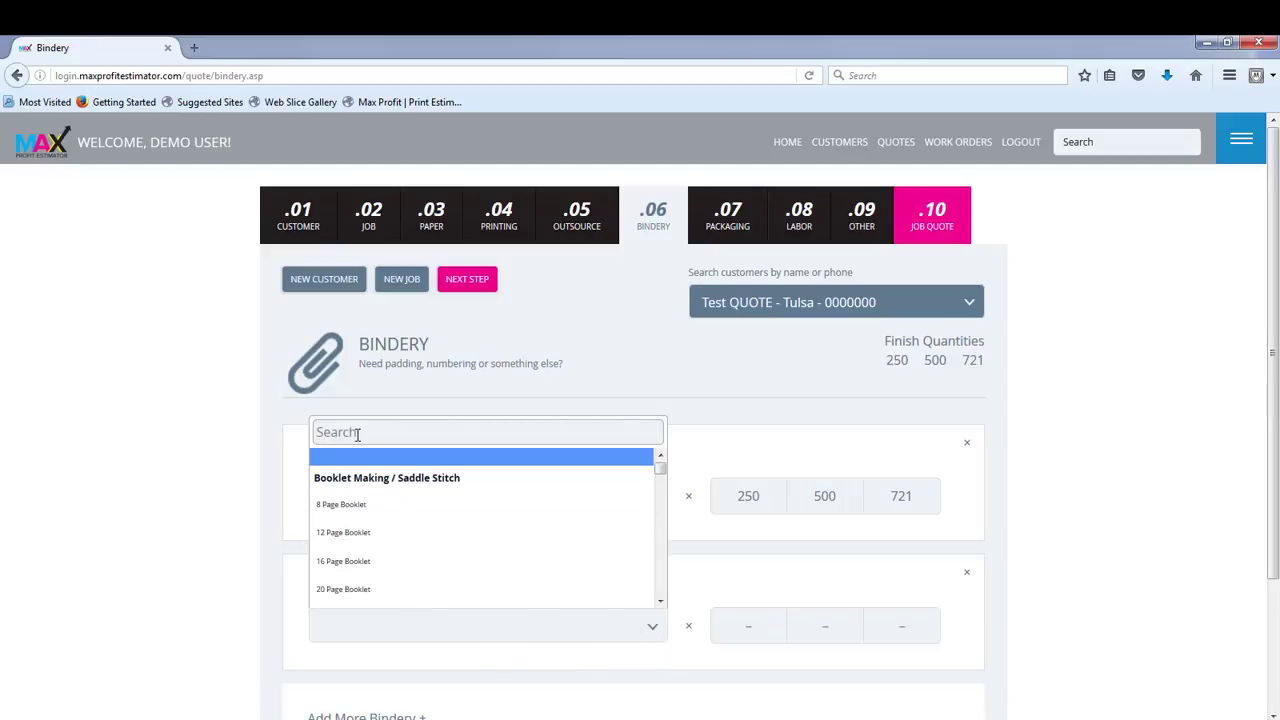
type("number")
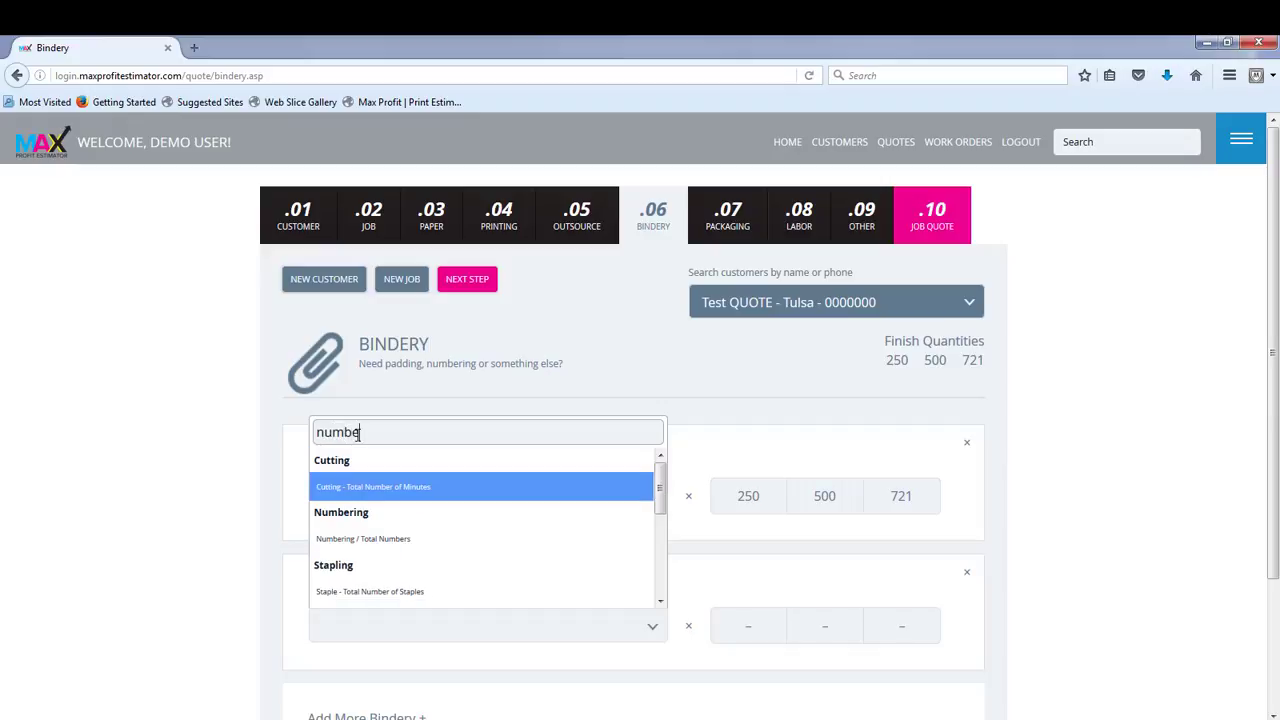
left_click(458, 549)
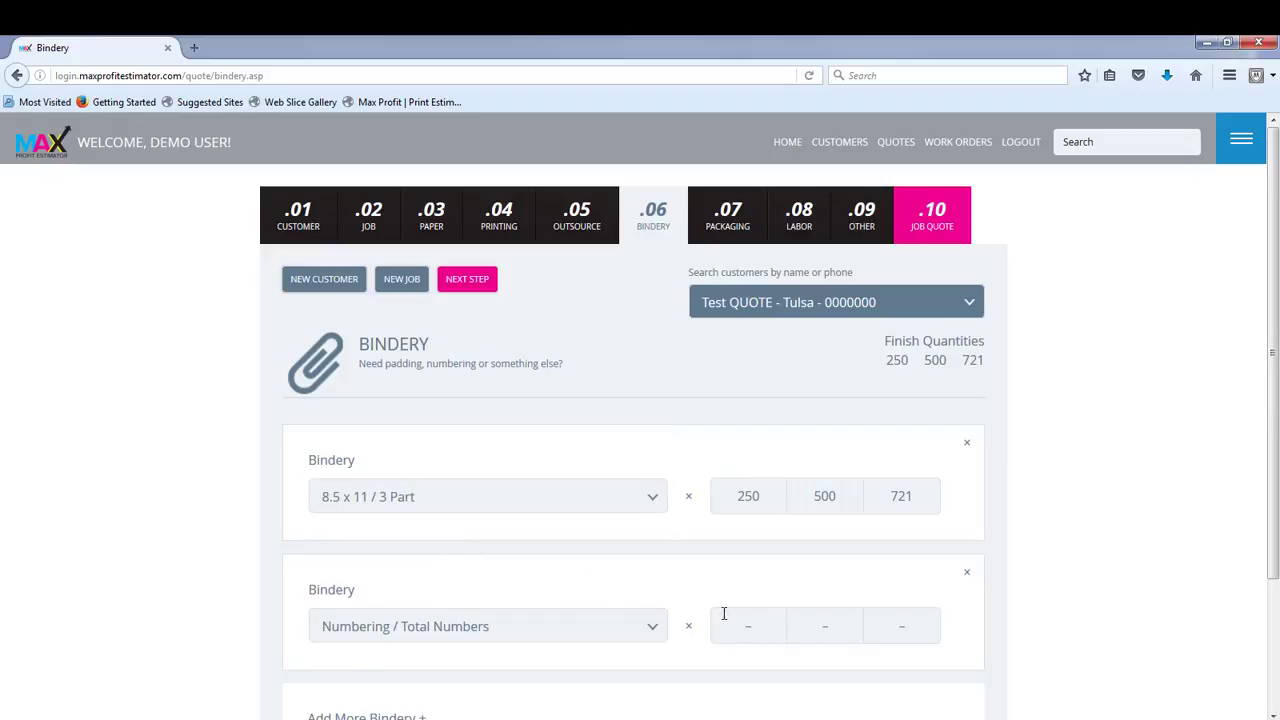
Step: Enter quantities 250, 500 and 721 for the numbering entry and continue to the packaging section
left_click(759, 628)
type("250")
type("500")
key("Tab")
type("721")
left_click(476, 285)
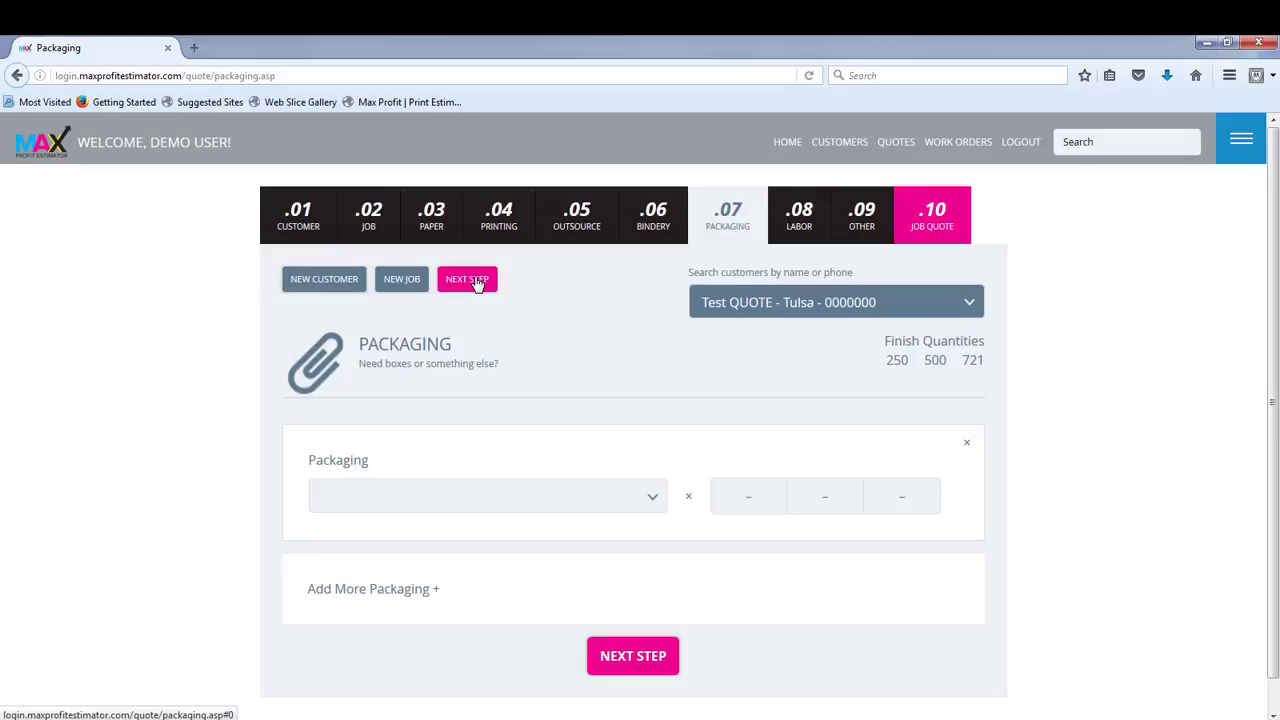
Step: Find the shrink wrapping option 8.5 x 11 - 250 Sheets and select it as the job's packaging
left_click(651, 499)
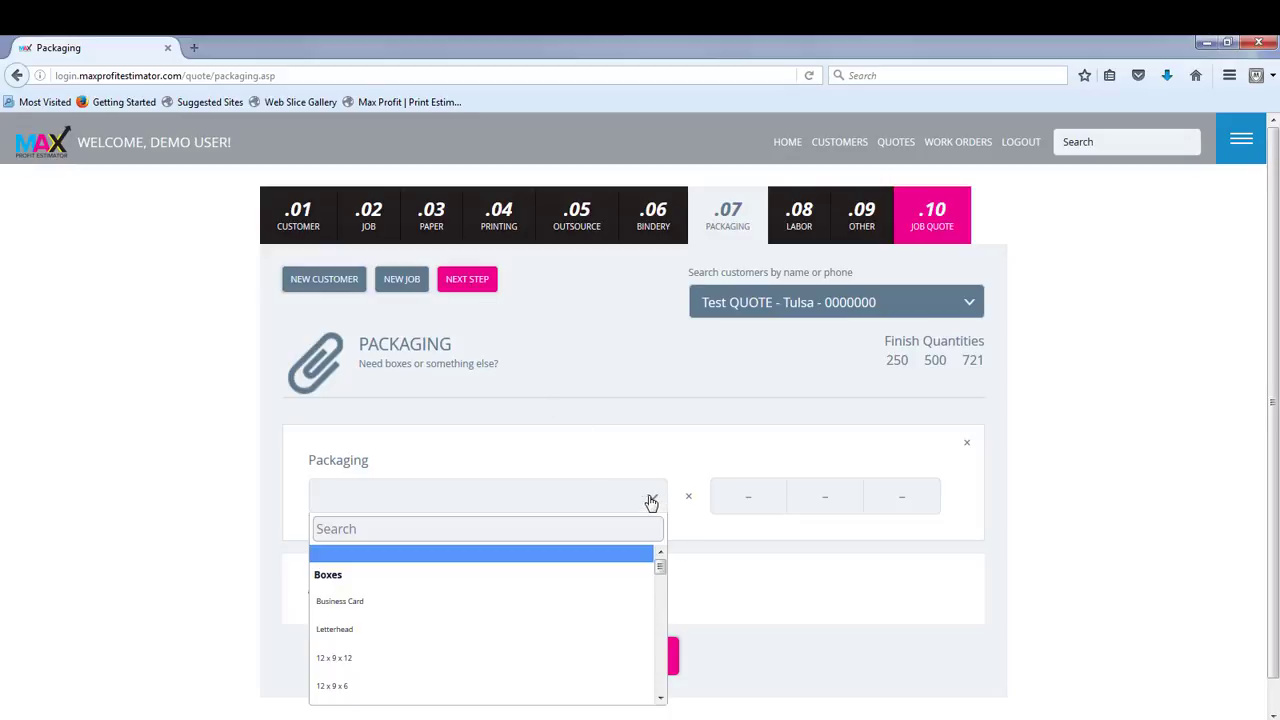
scroll(437, 645, "down", 2)
scroll(440, 637, "down", 5)
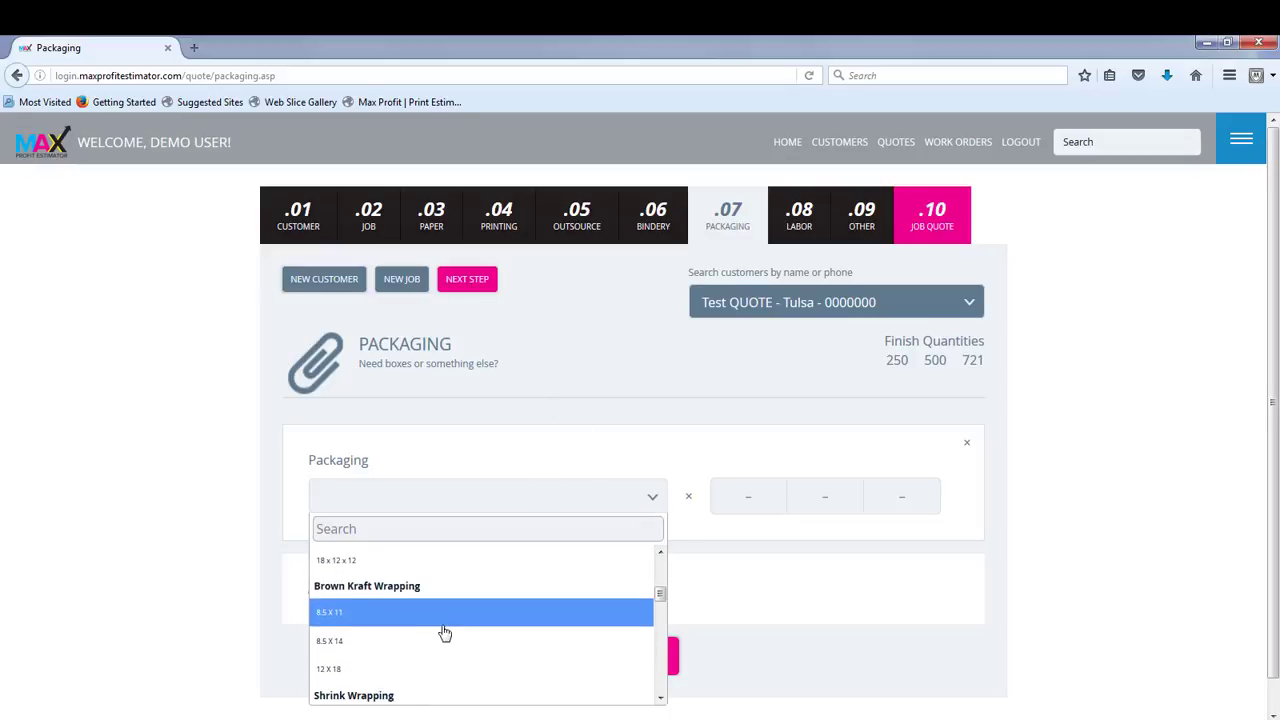
scroll(449, 632, "down", 2)
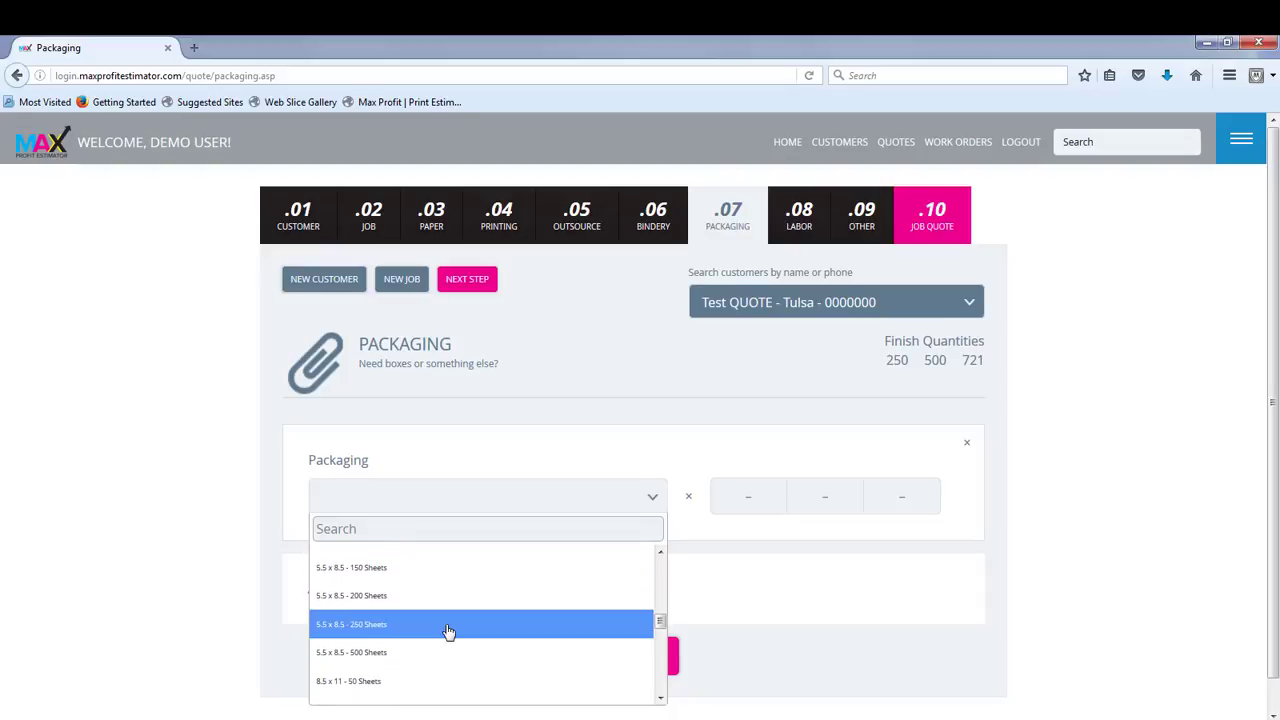
scroll(452, 637, "down", 4)
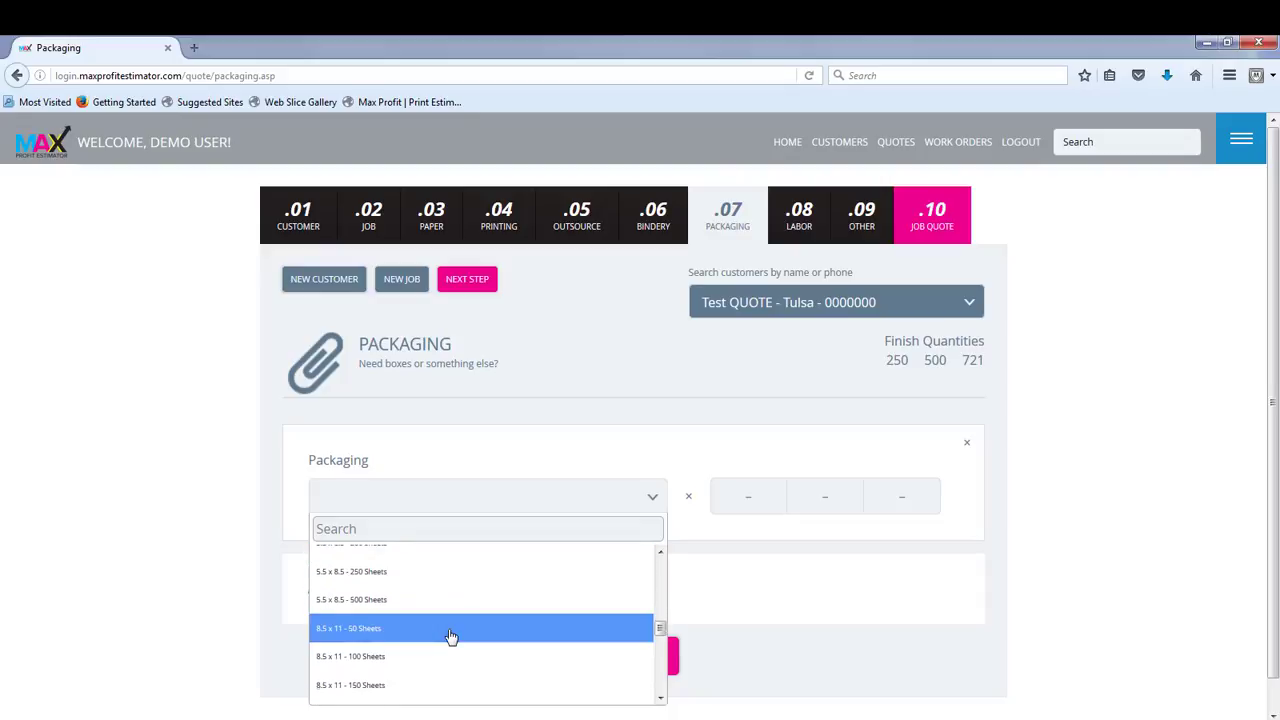
scroll(452, 637, "down", 1)
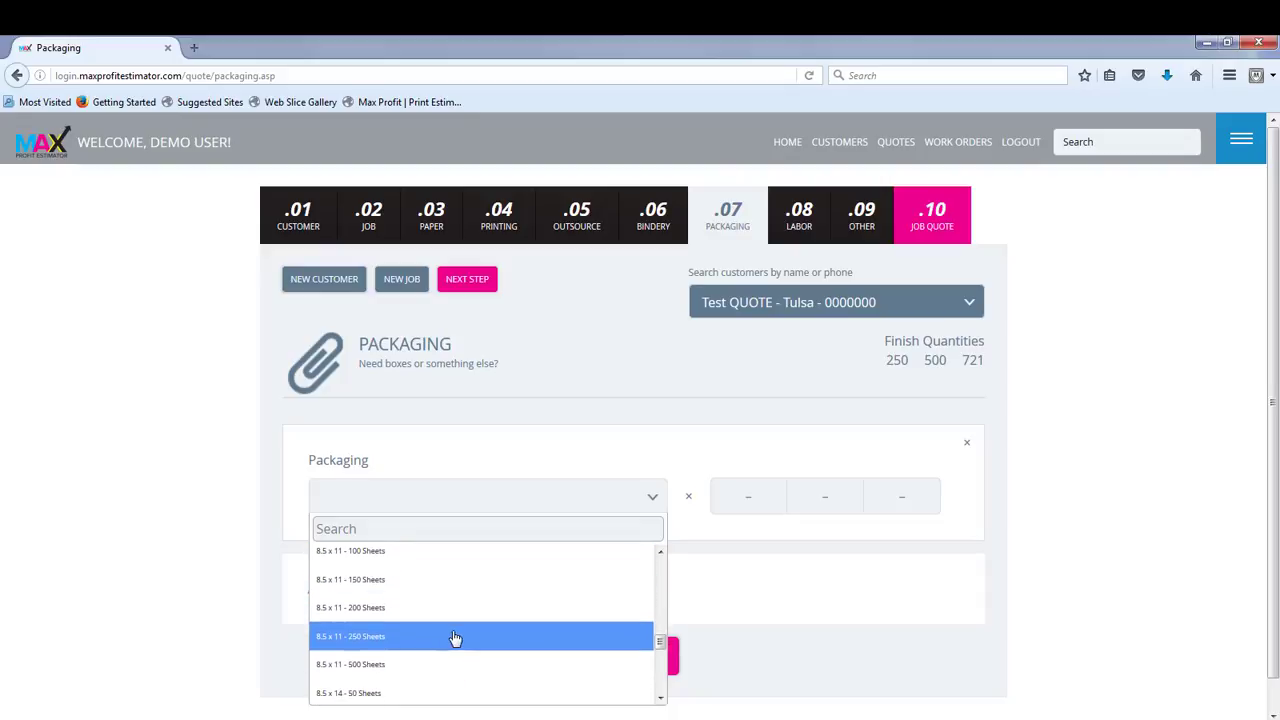
left_click(443, 645)
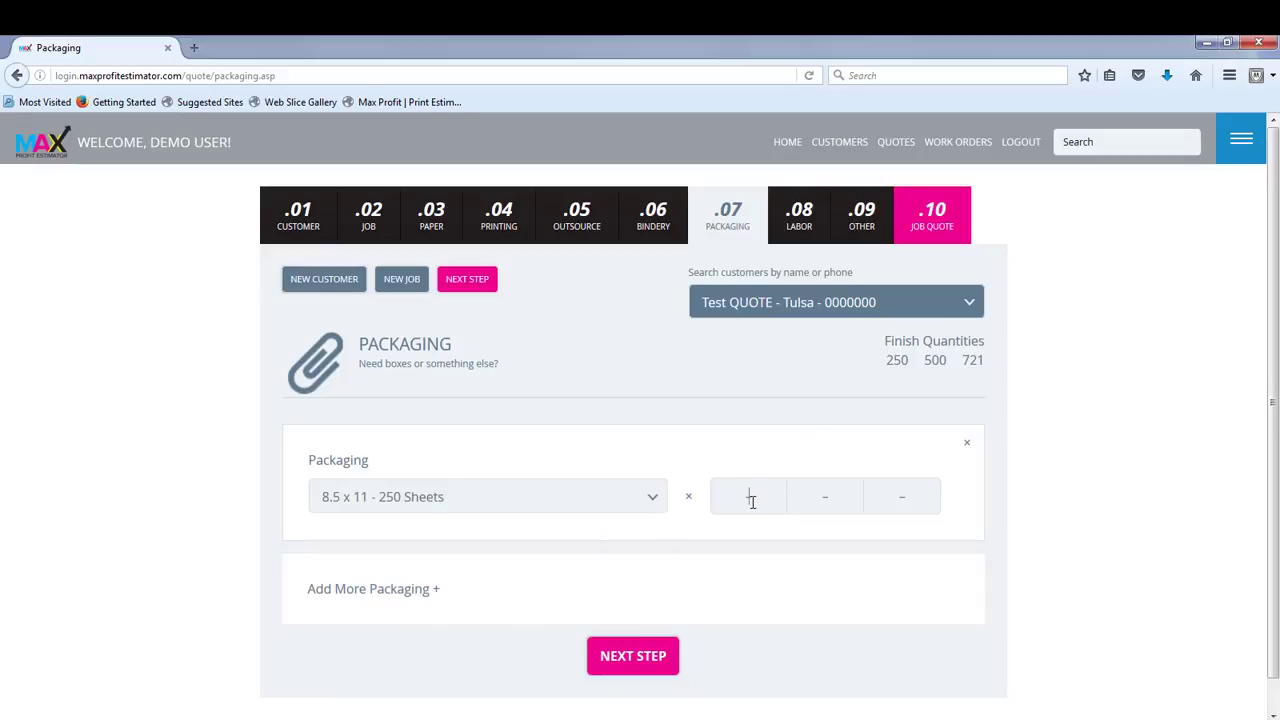
Step: Enter packaging quantities 2, 3 and 4 and continue to the labor section
type("2")
type("3")
key("Tab")
type("4")
left_click(463, 282)
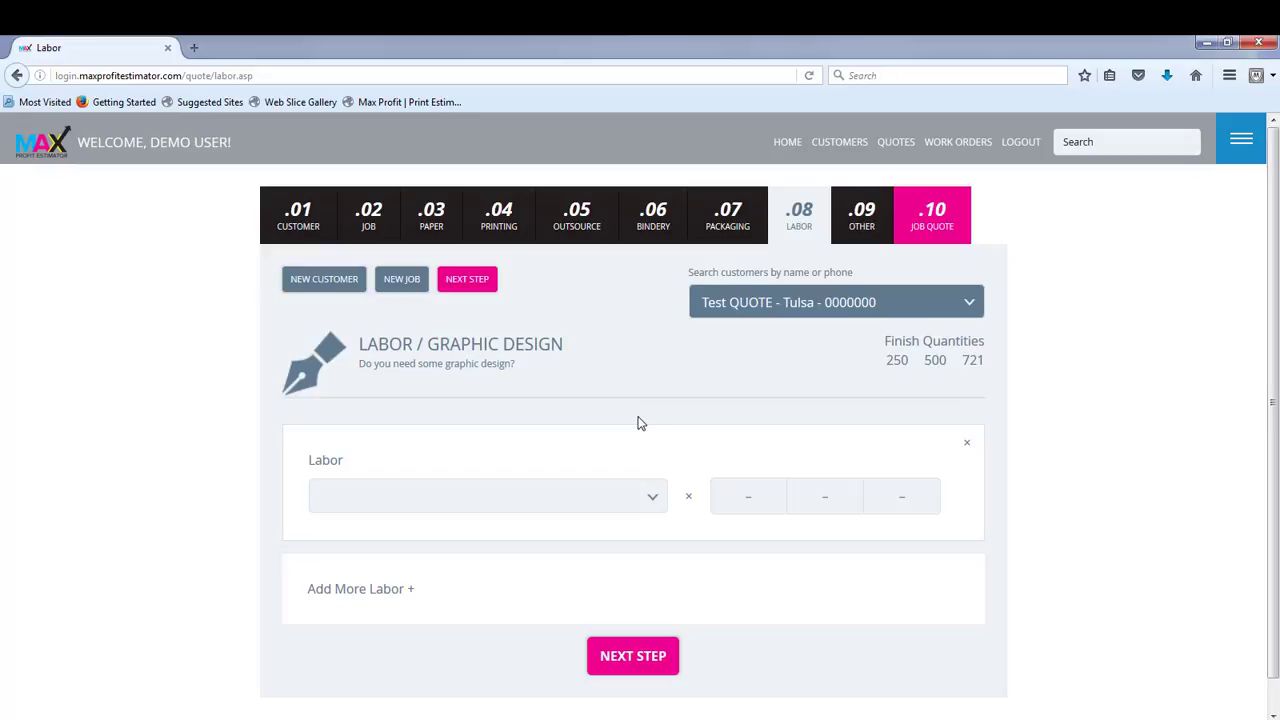
Step: Add GRAPHIC DESIGN - Per Minute labor with 10 minutes for each of the three finish quantities, and continue to the other costs section
left_click(651, 502)
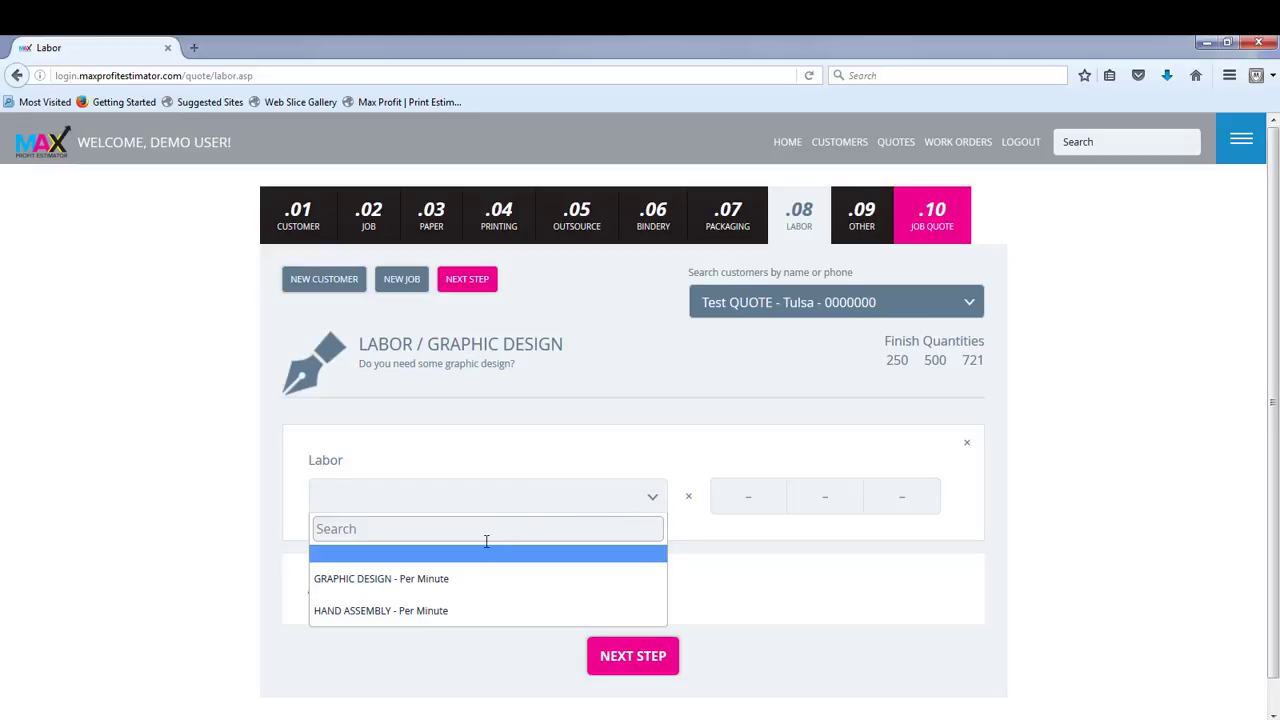
left_click(418, 582)
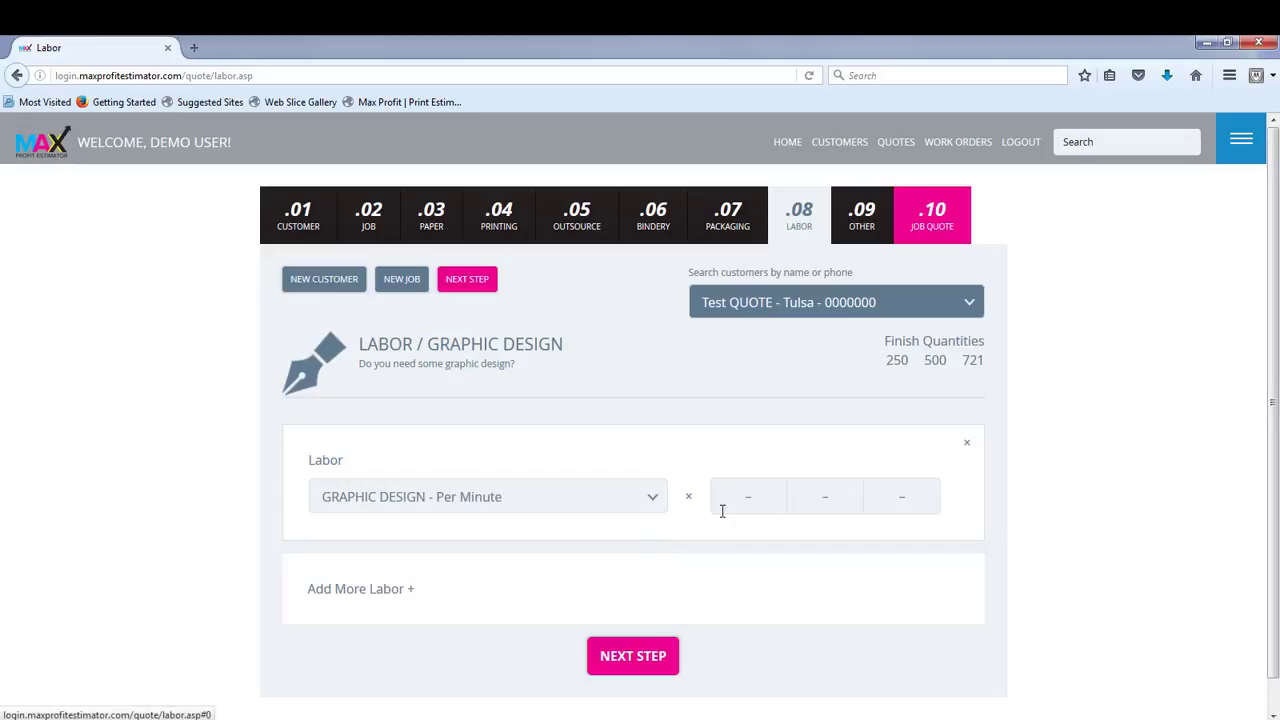
type("10")
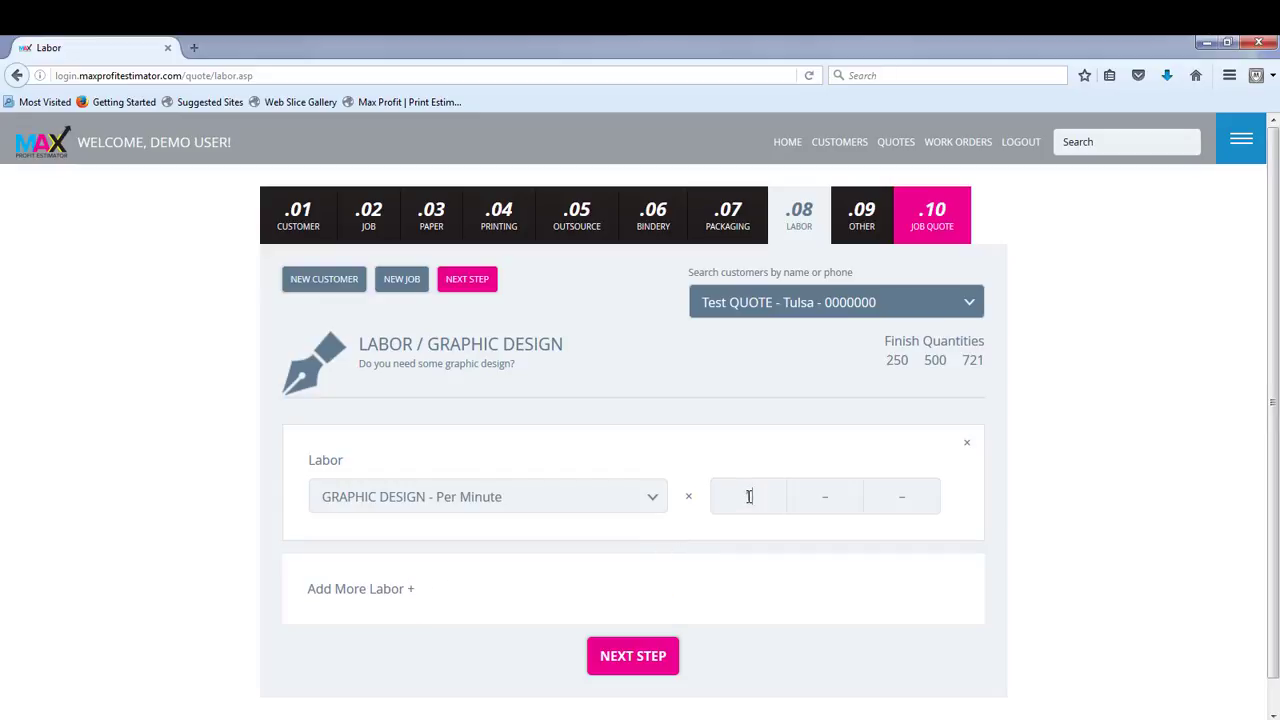
key("Tab")
type("10")
key("Tab")
type("10")
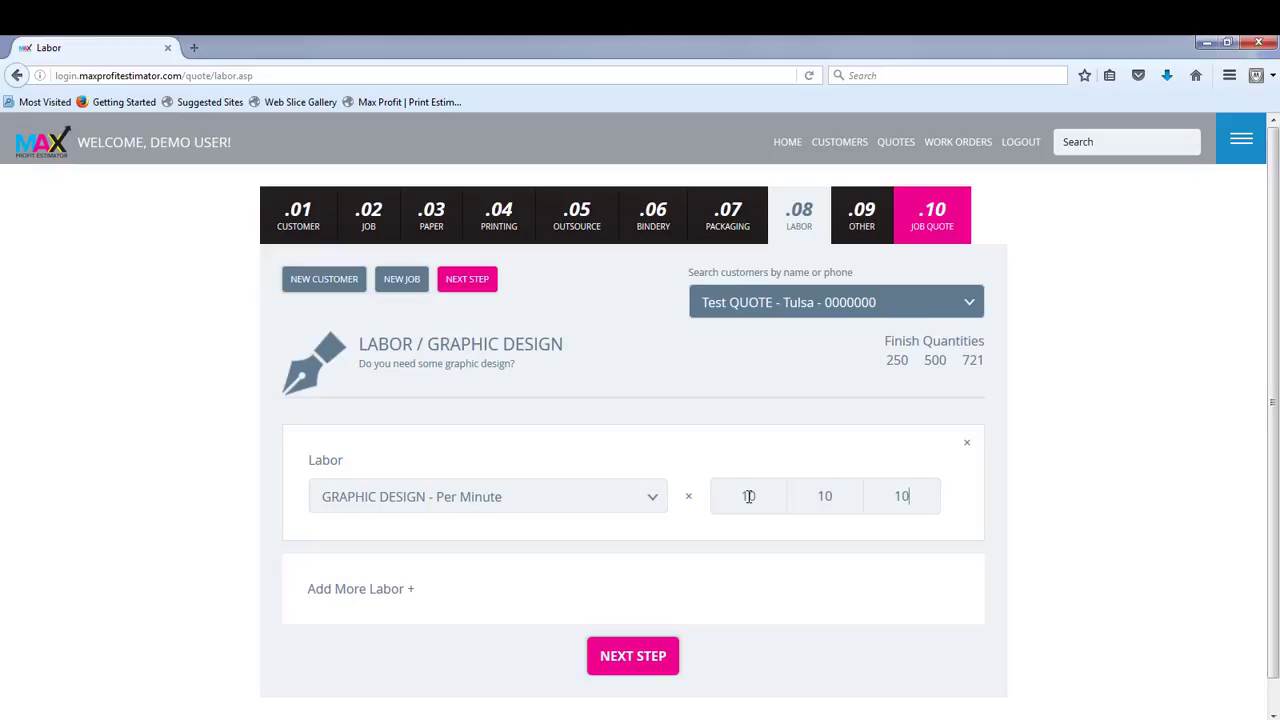
left_click(467, 280)
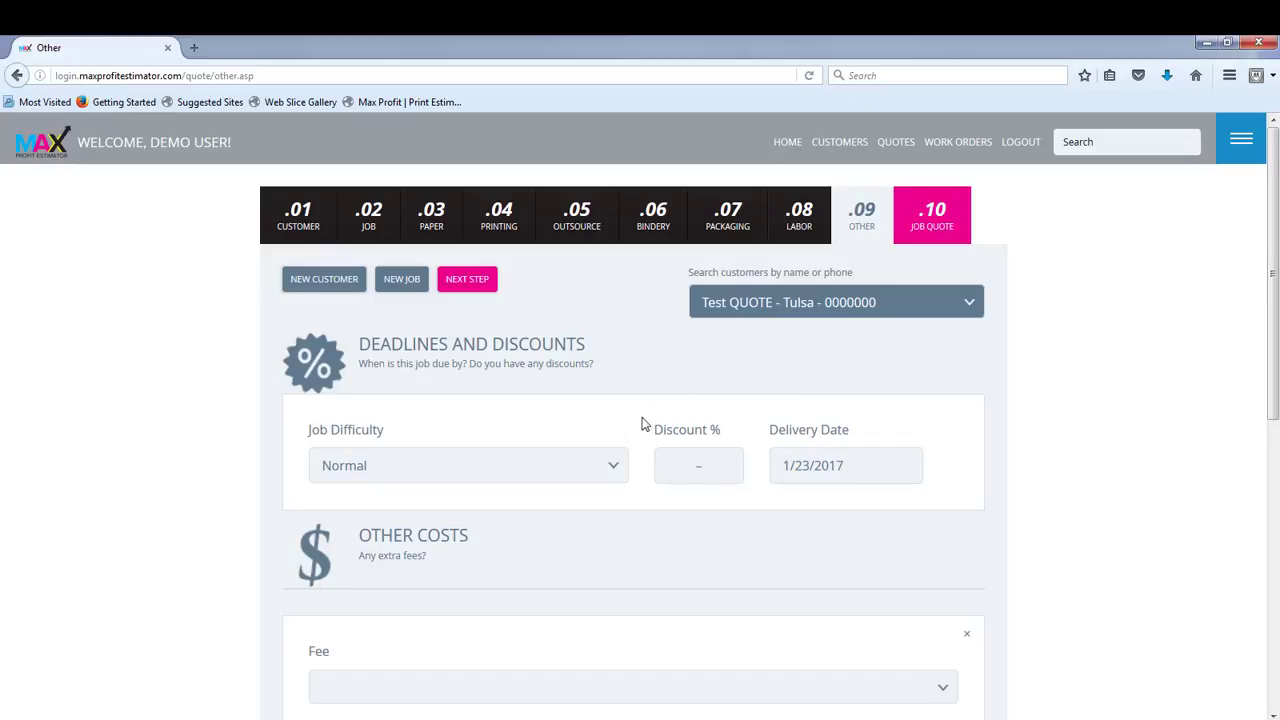
Step: Keep the job difficulty at Normal and set the delivery date to 1/30/2017
left_click(608, 471)
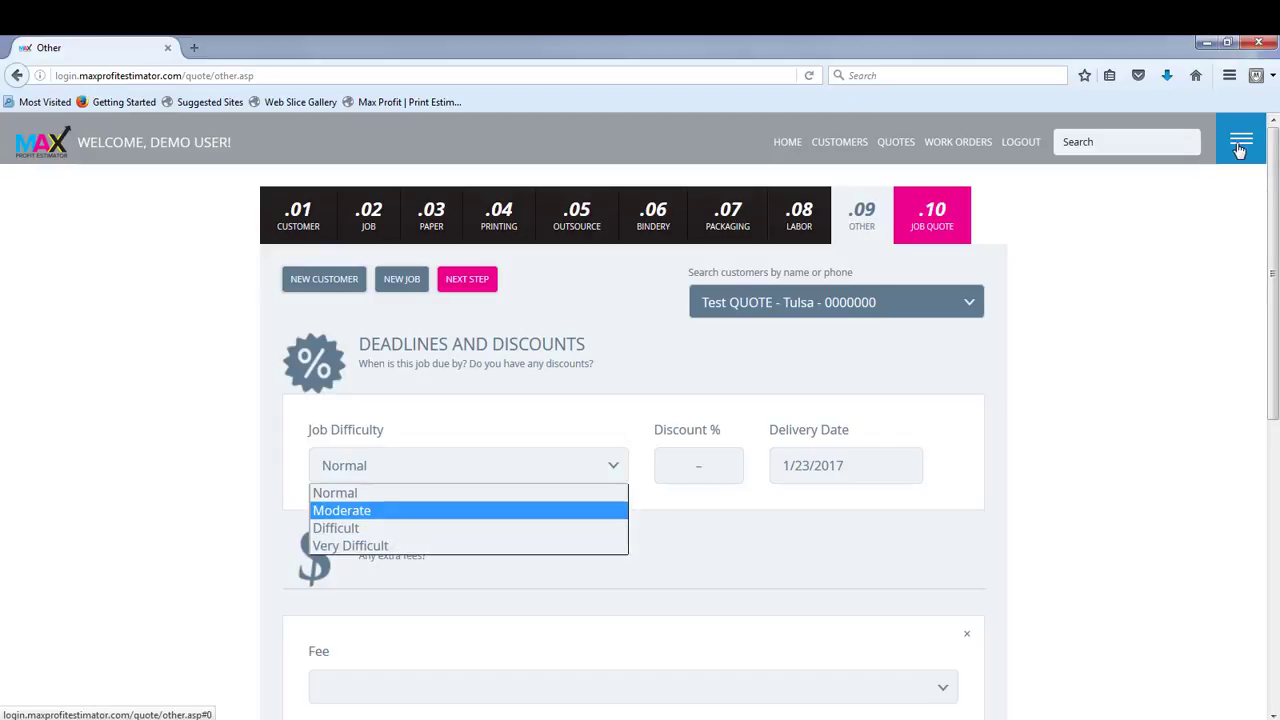
left_click(366, 493)
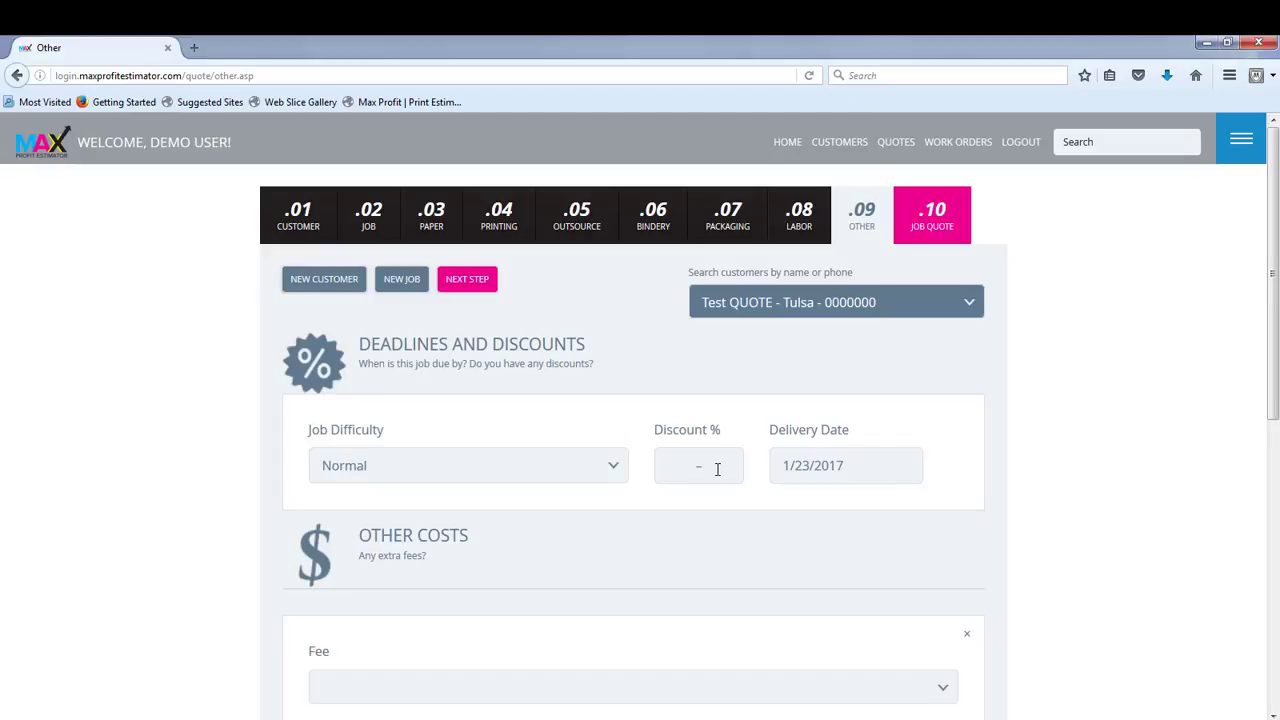
left_click(858, 461)
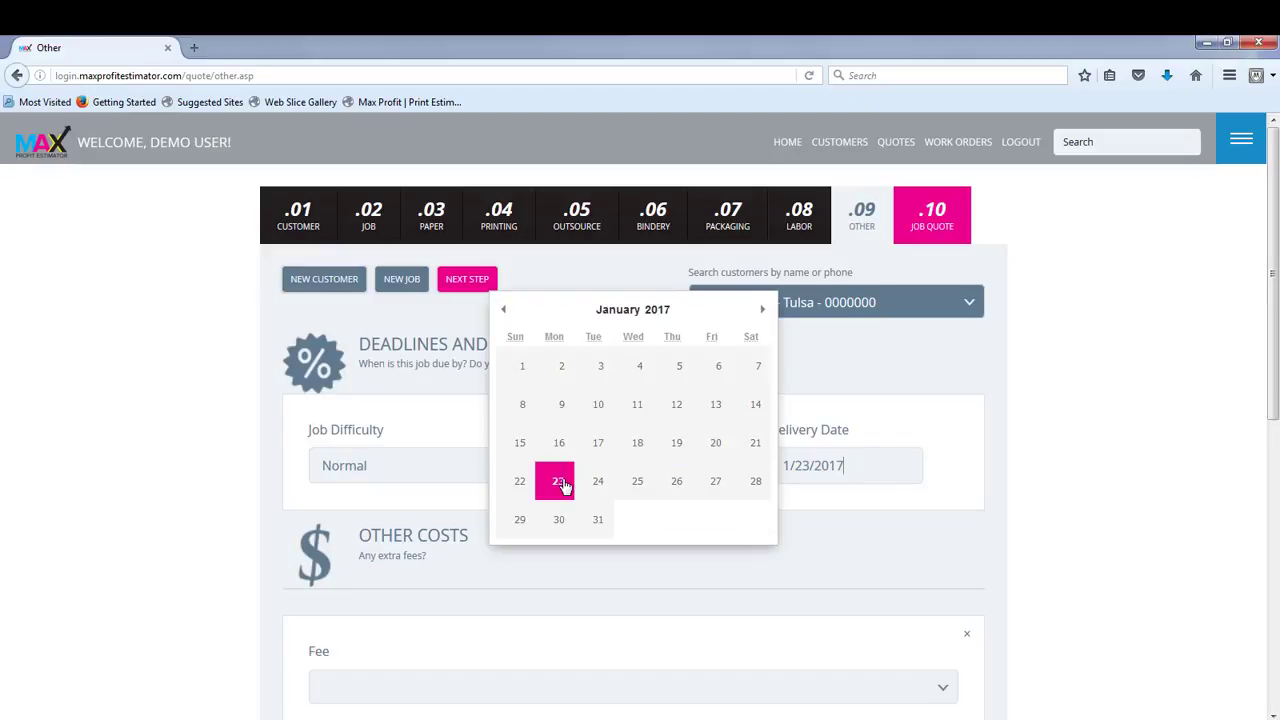
left_click(563, 526)
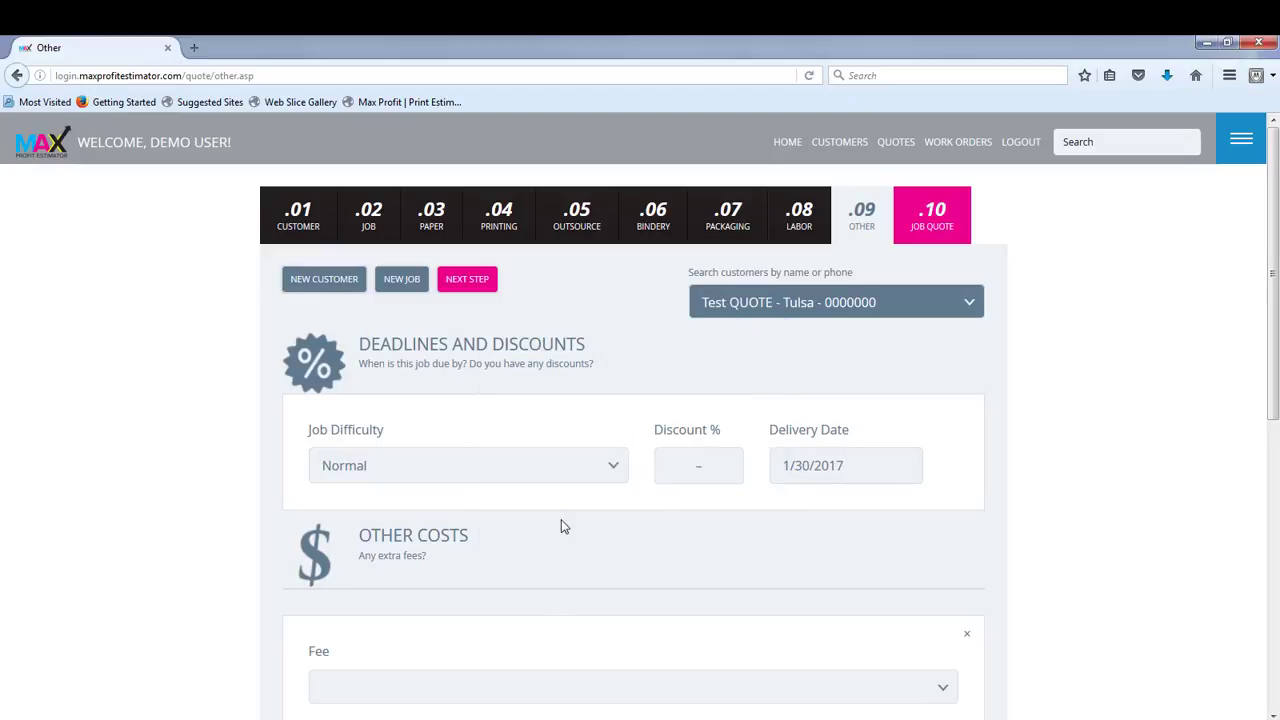
Step: Look through the extra fee options, leave the fee blank and continue to the job quote
scroll(570, 528, "down", 2)
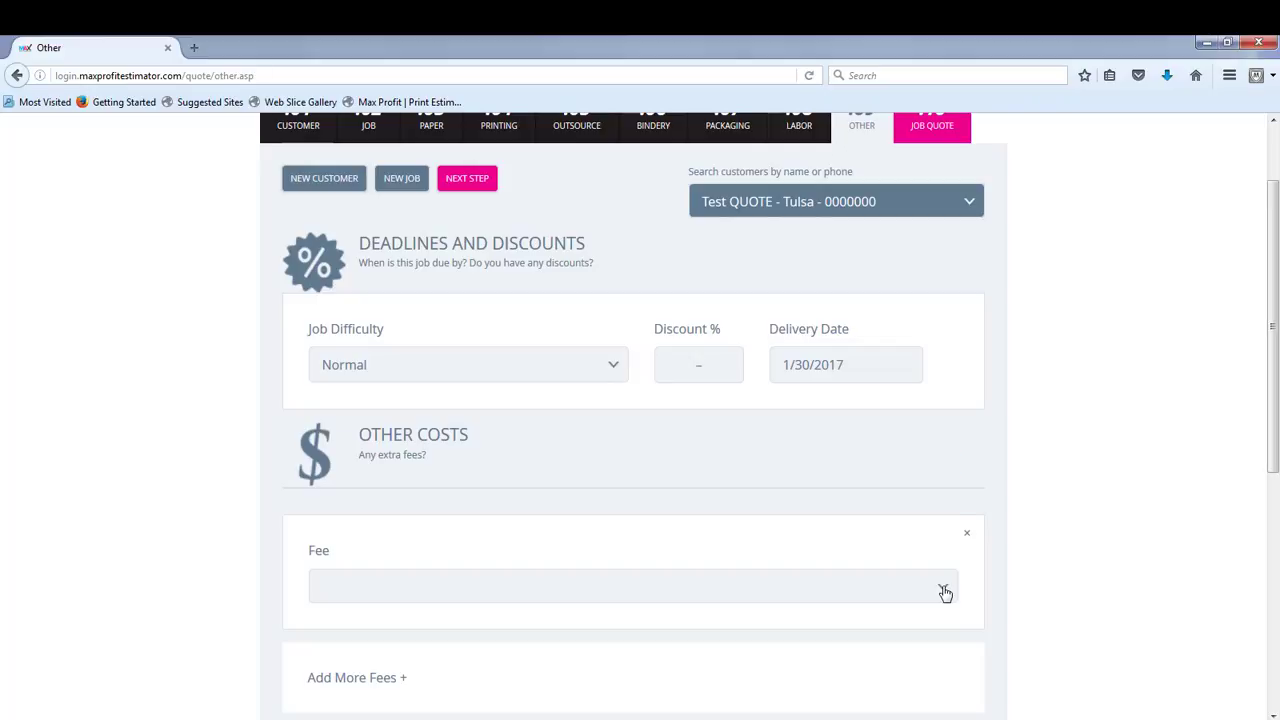
left_click(943, 591)
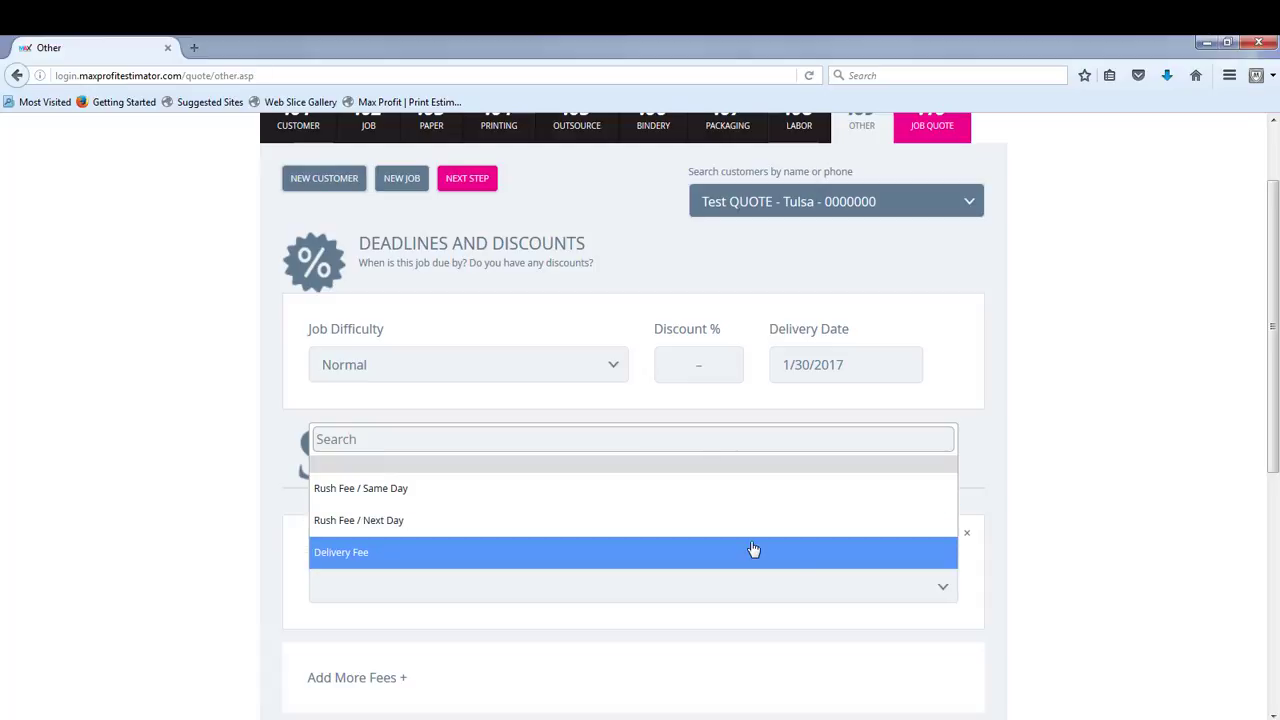
left_click(905, 594)
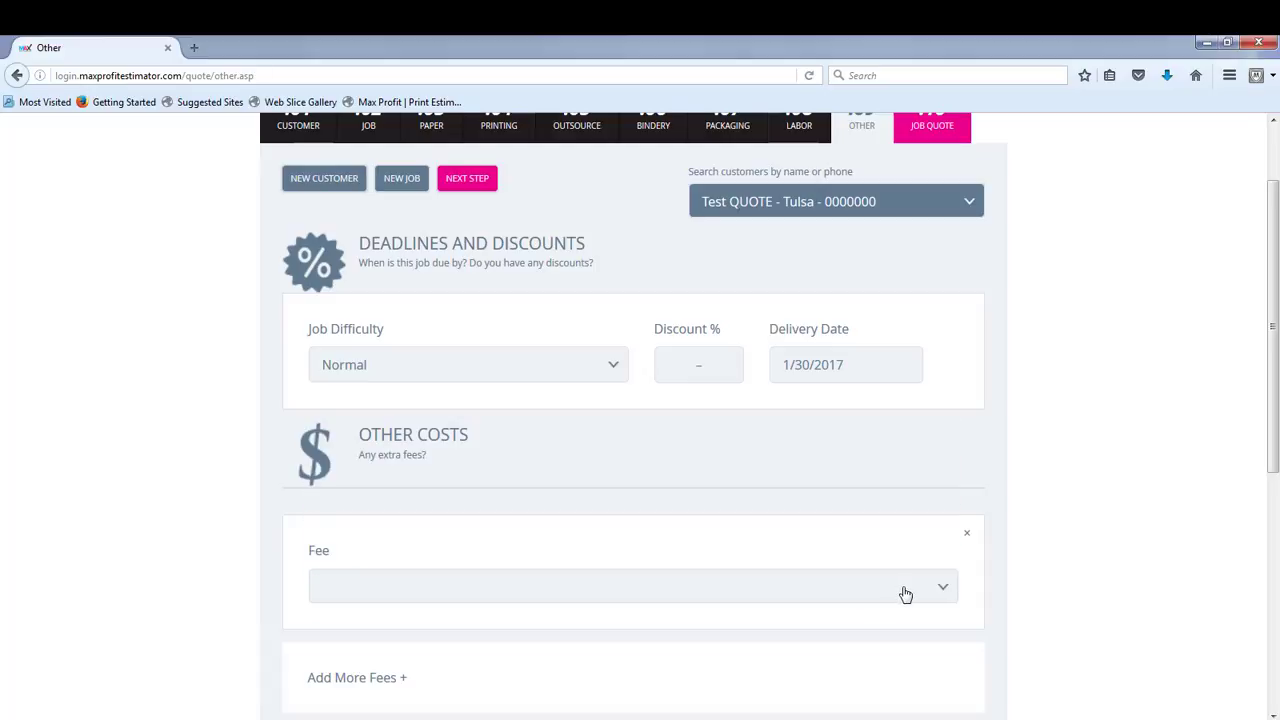
scroll(1114, 483, "up", 2)
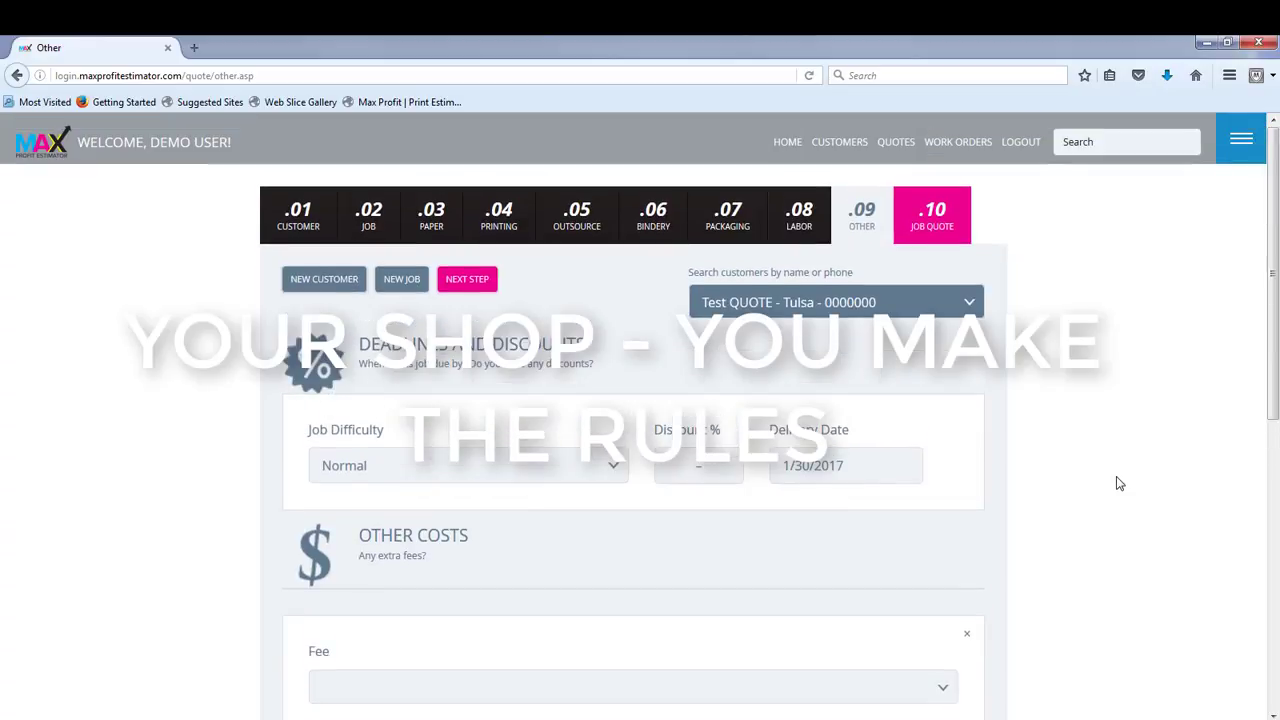
left_click(463, 281)
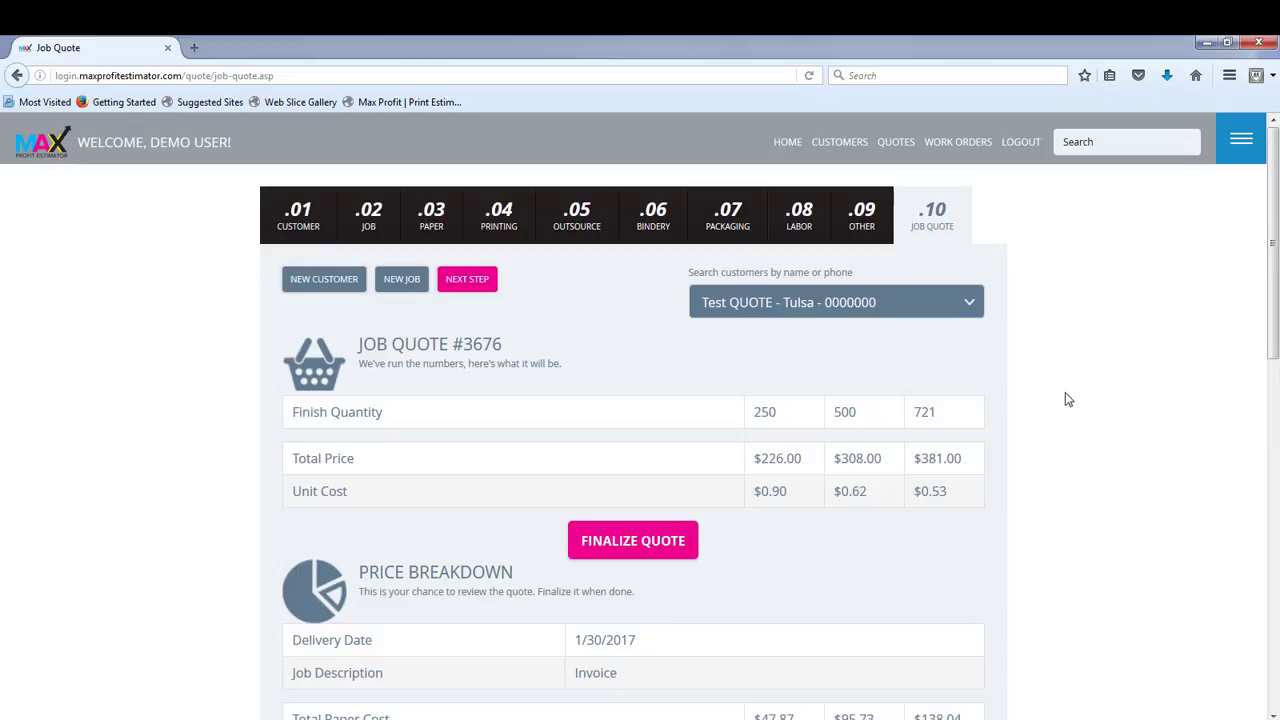
Step: Review the quote's price breakdown for paper, printing, bindery, packaging and labor costs, and return to the total prices
scroll(1048, 443, "down", 2)
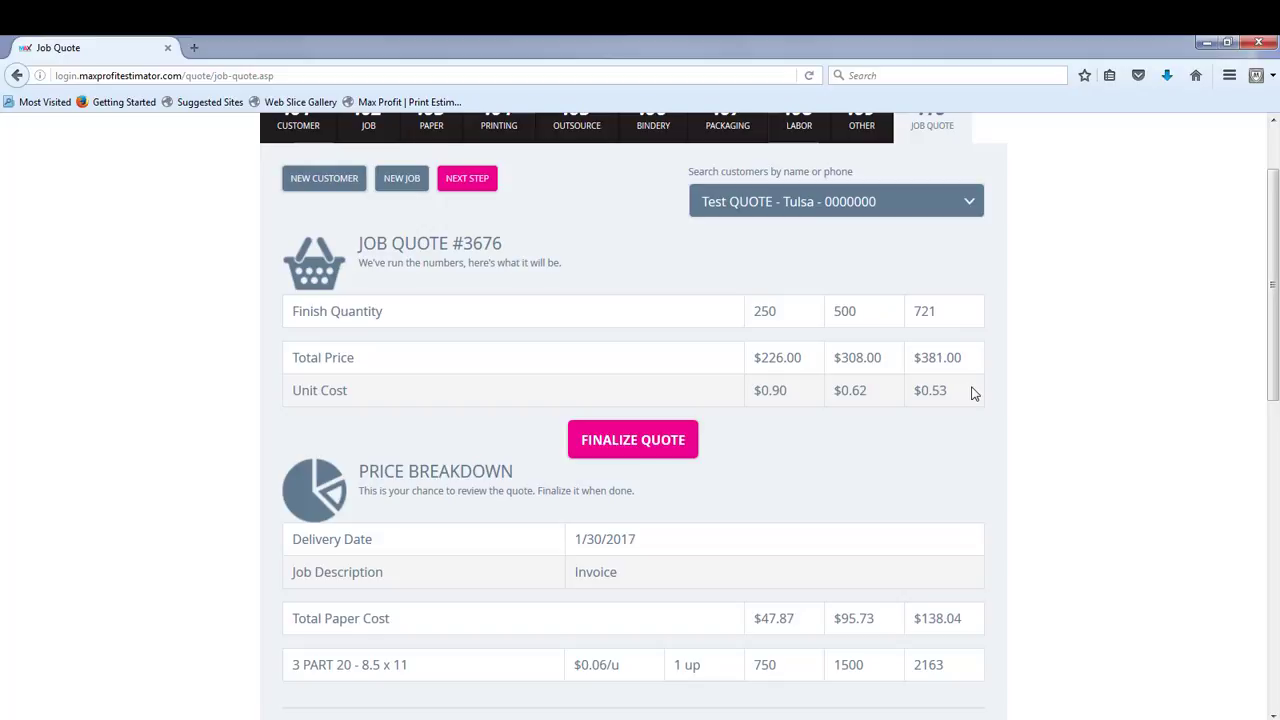
scroll(972, 392, "down", 3)
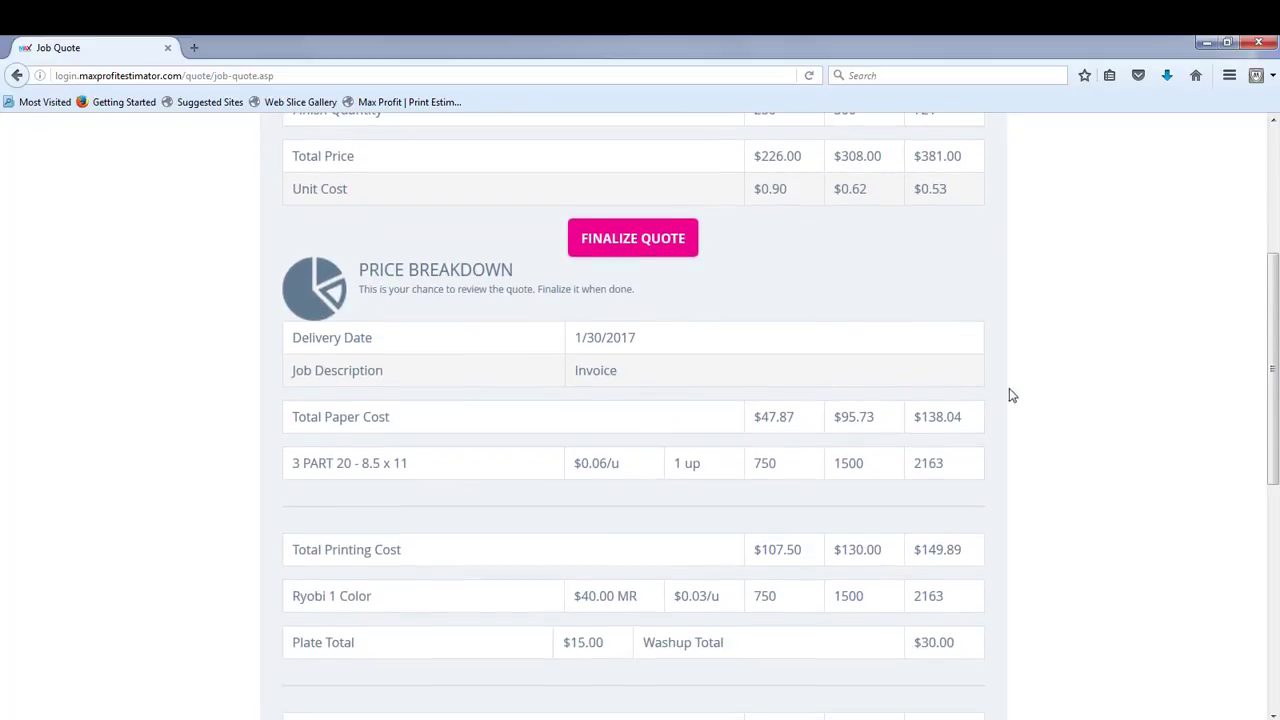
scroll(1010, 394, "down", 2)
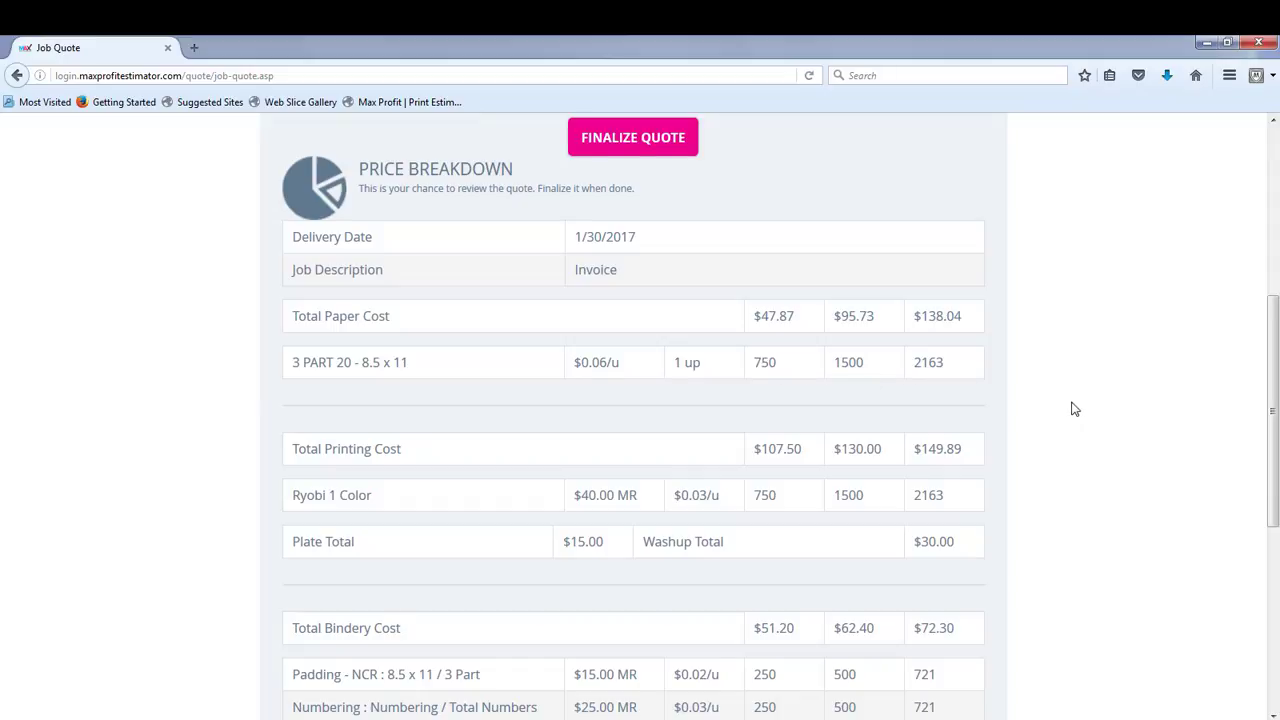
scroll(1073, 409, "down", 2)
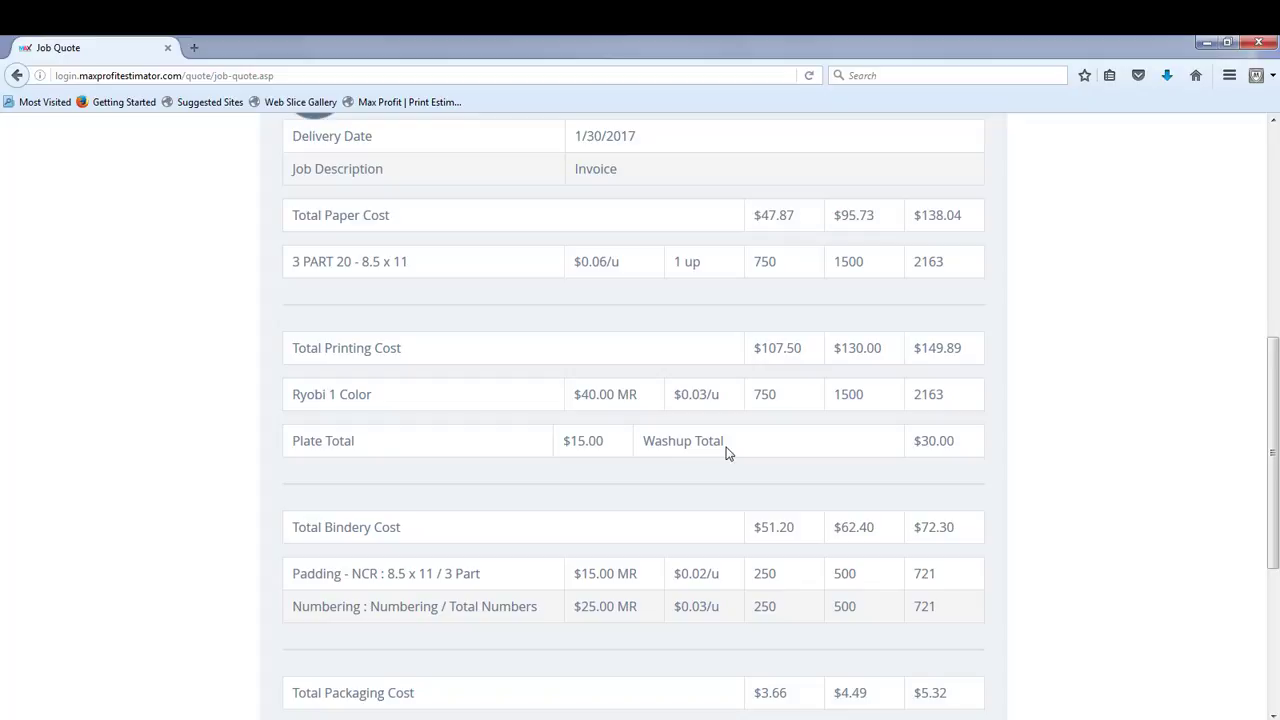
scroll(727, 453, "down", 2)
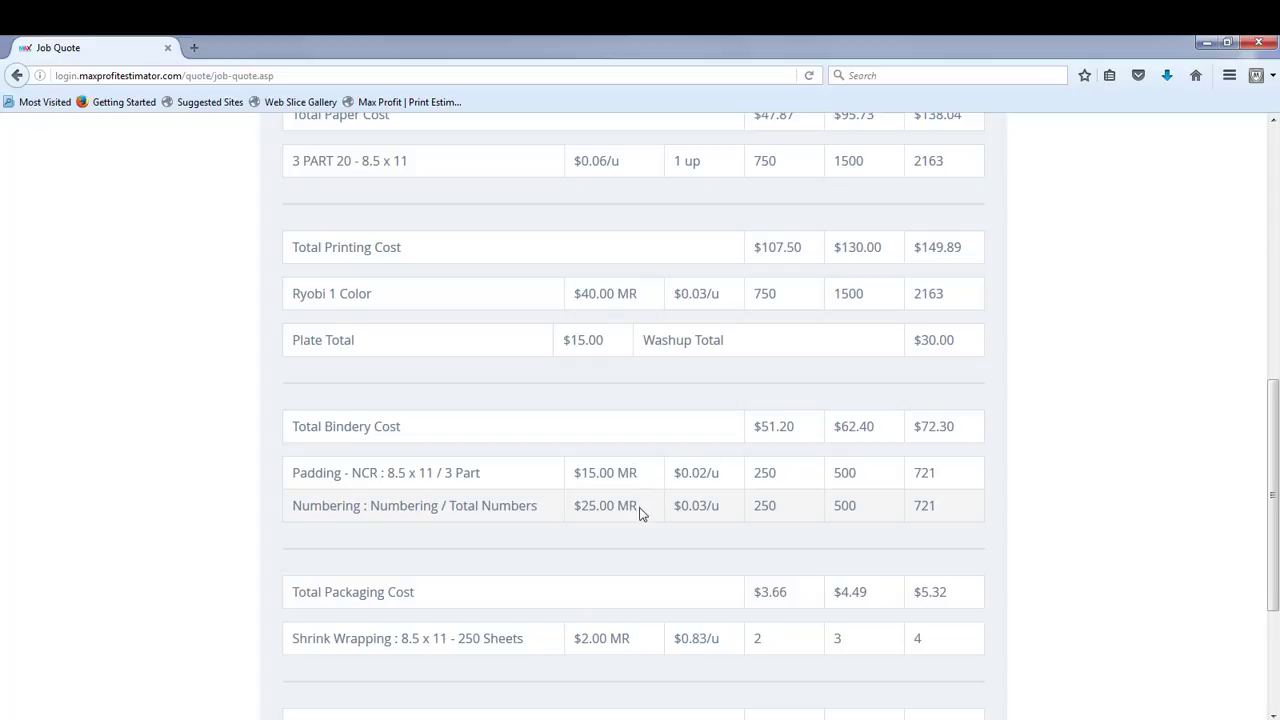
scroll(641, 510, "down", 2)
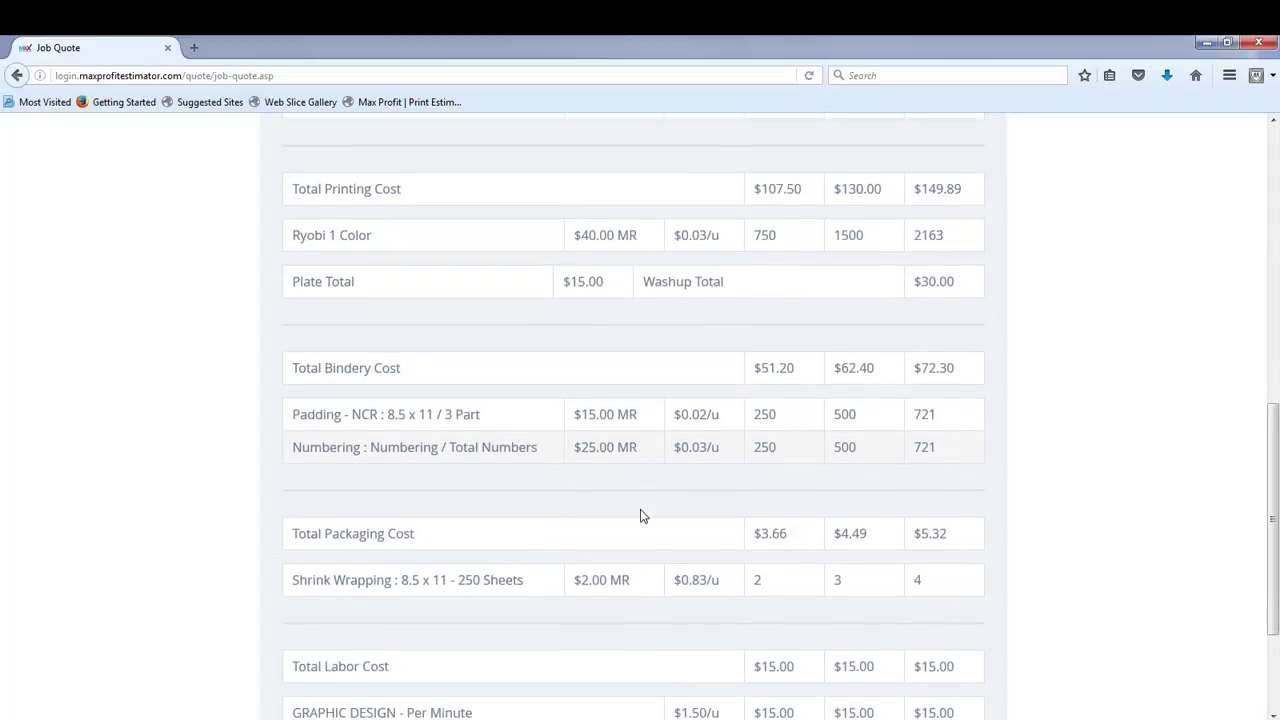
scroll(641, 516, "down", 2)
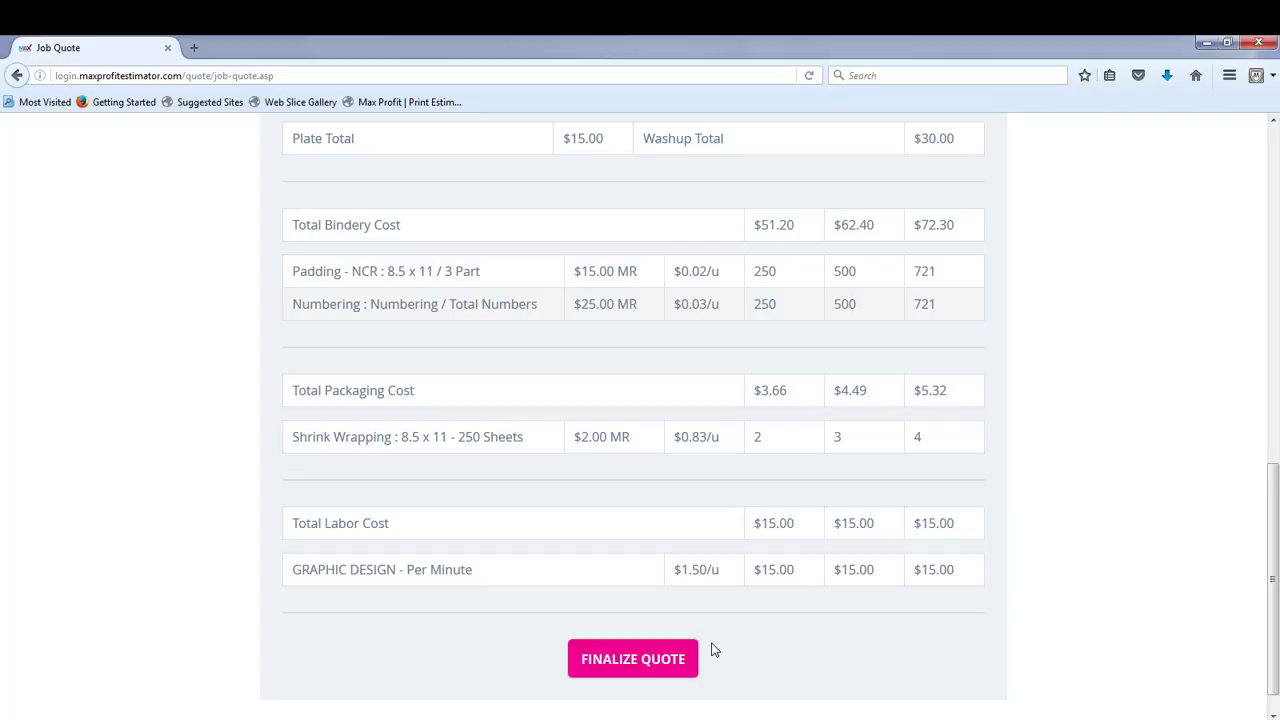
scroll(1114, 500, "up", 4)
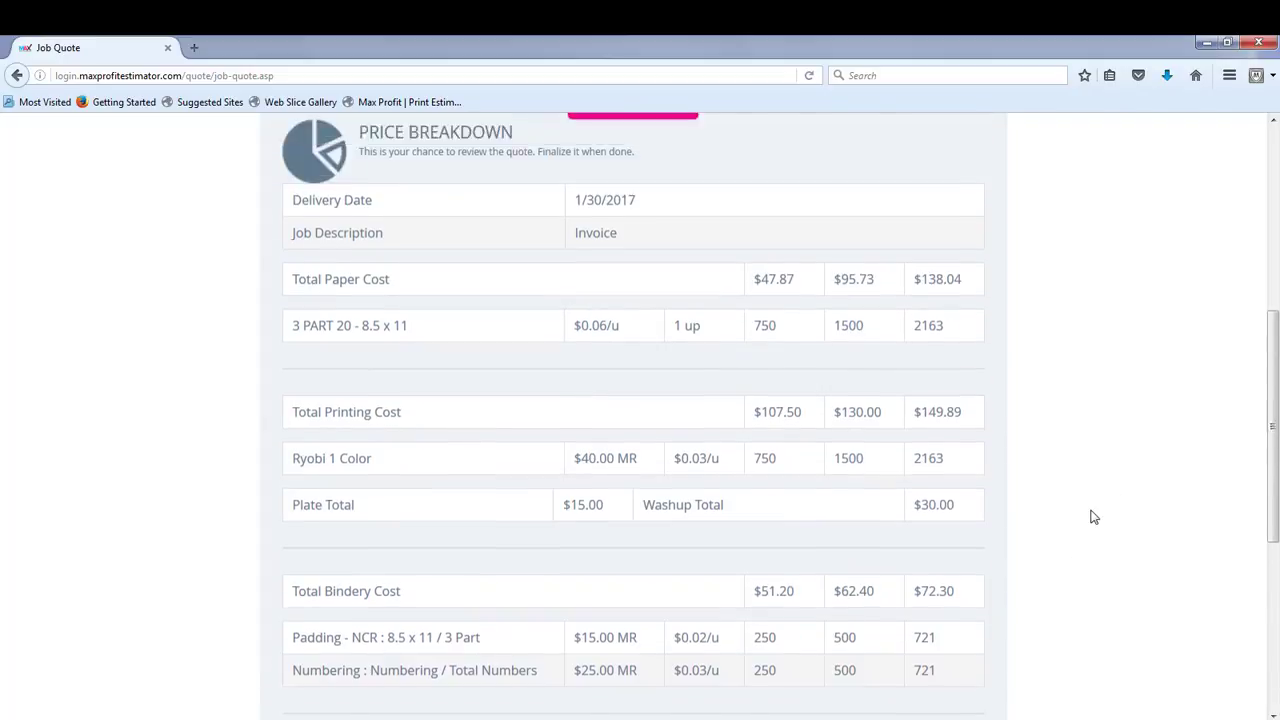
scroll(1093, 516, "up", 5)
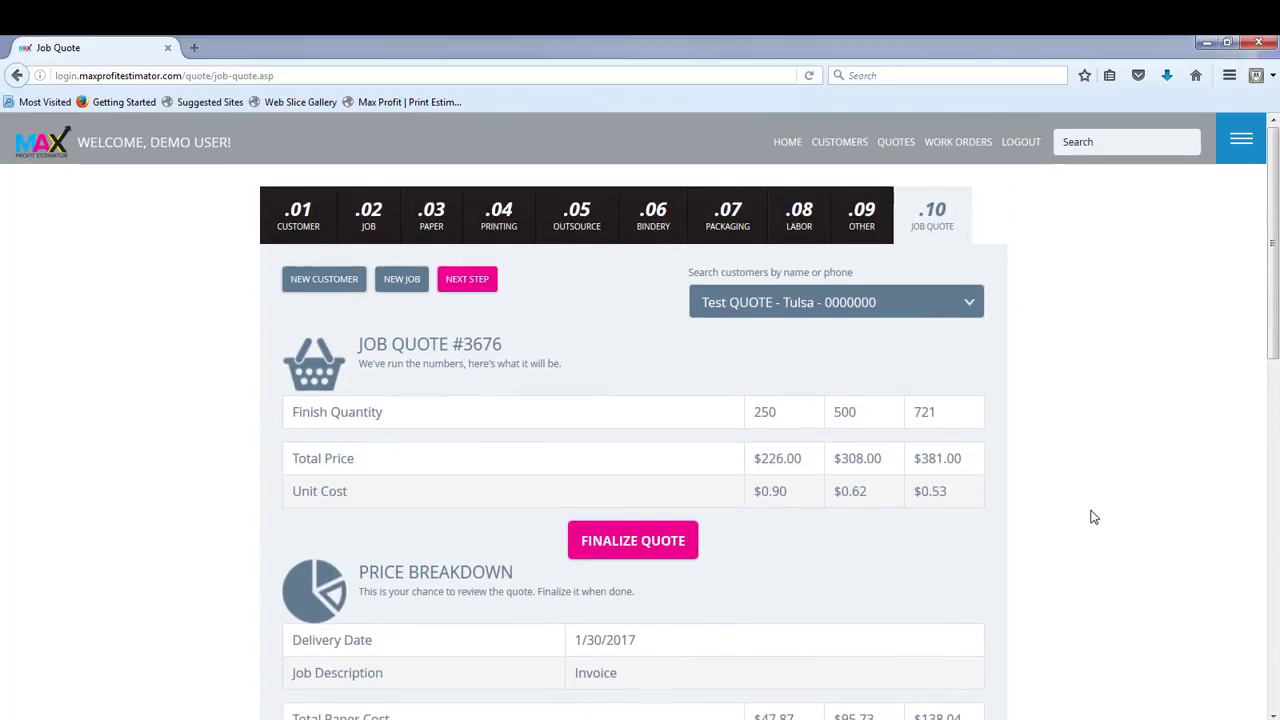